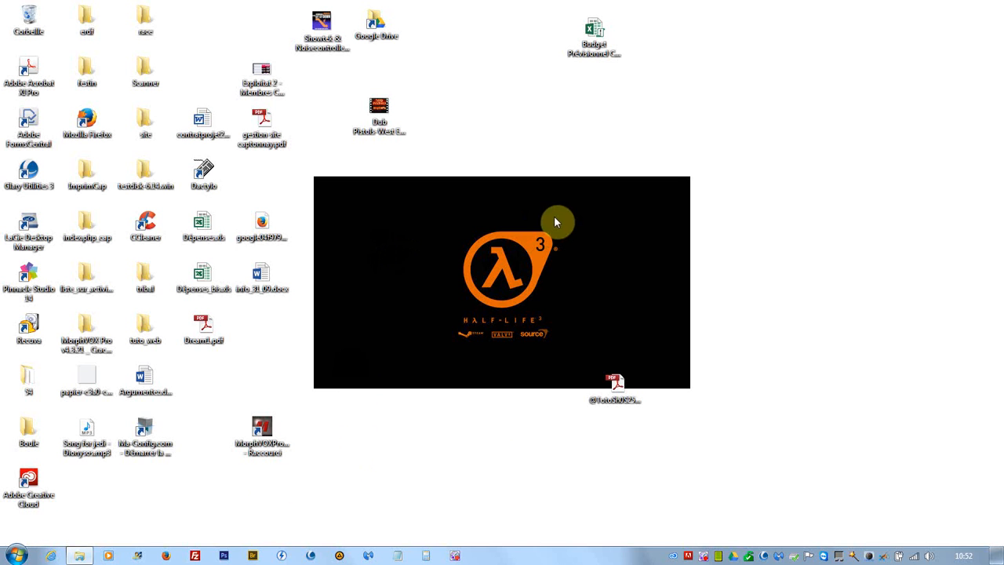
Launch OpenOffice.org Writer from the OpenOffice.org 3.4 program group.
left_click(17, 558)
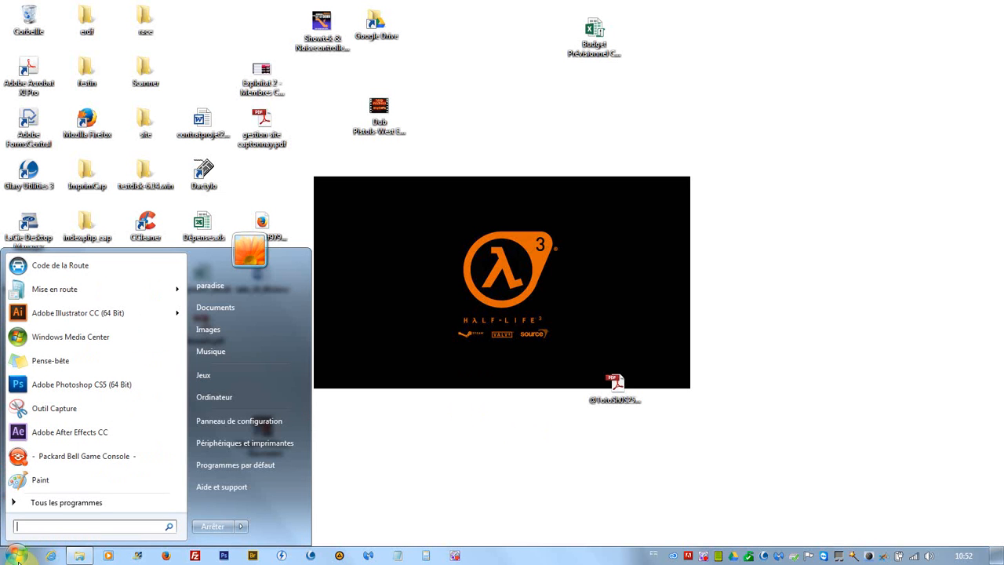
left_click(98, 506)
left_click(98, 506)
left_click(98, 506)
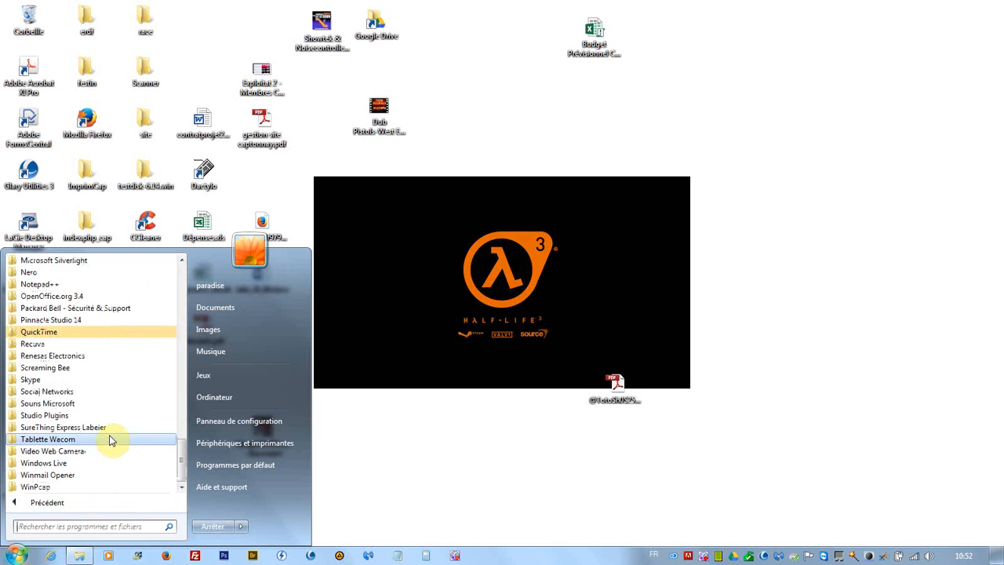
scroll(108, 431, "up", 6)
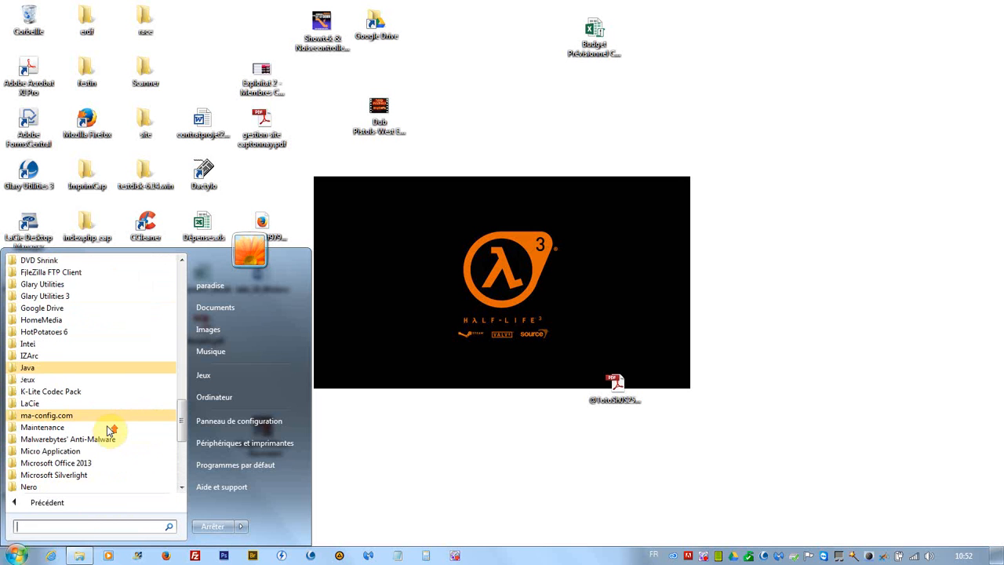
scroll(109, 428, "up", 7)
scroll(109, 426, "down", 7)
scroll(94, 462, "up", 4)
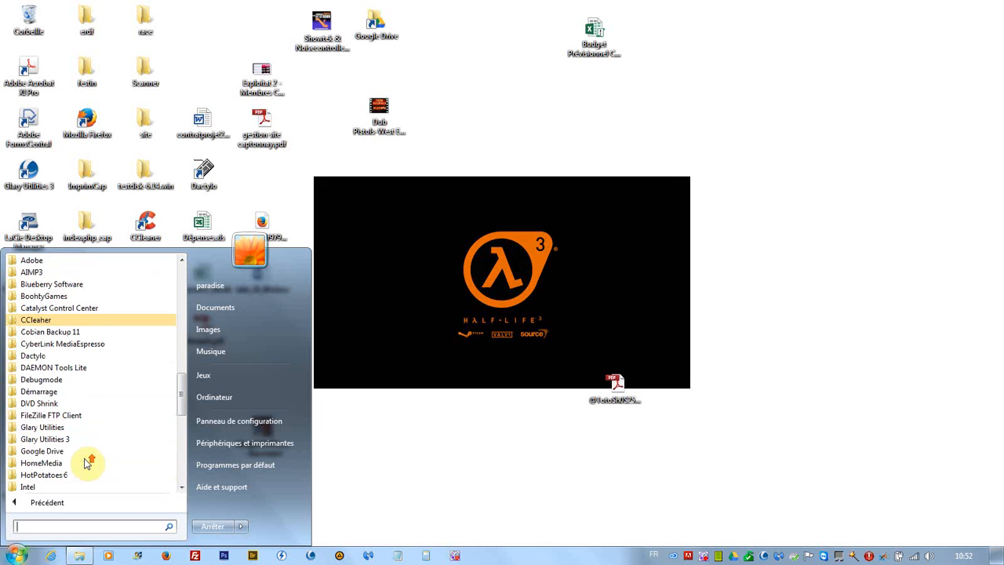
scroll(86, 463, "down", 5)
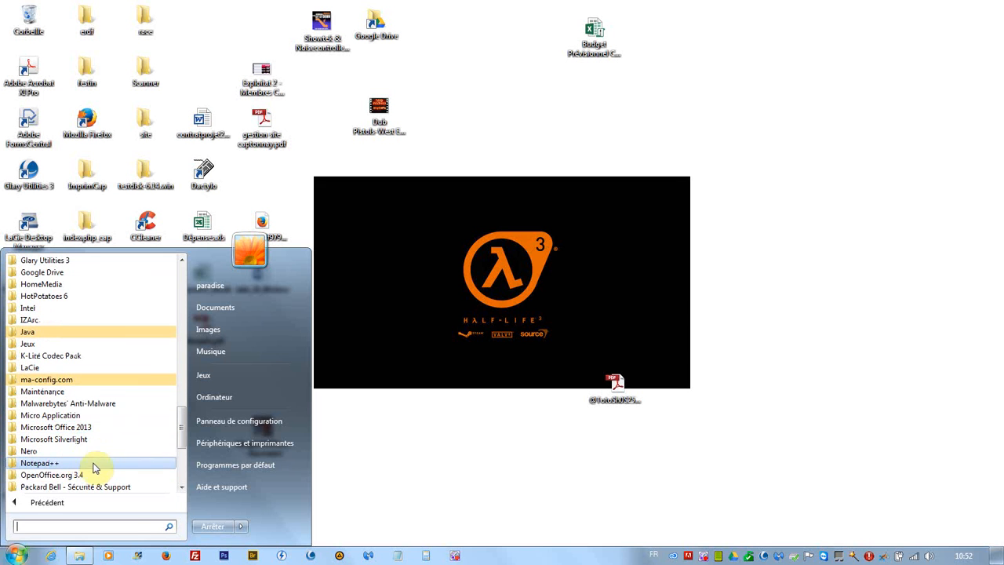
left_click(49, 478)
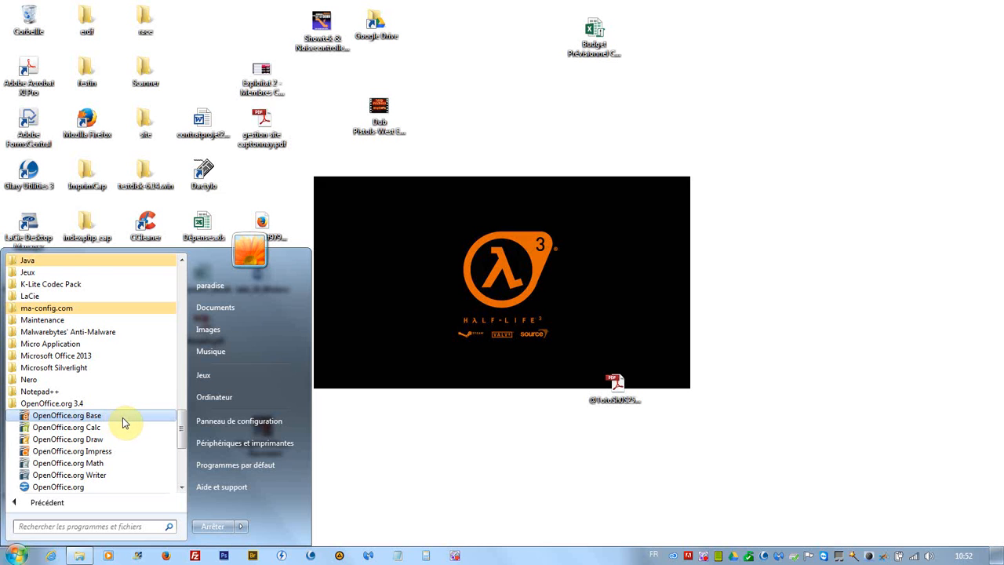
left_click(96, 476)
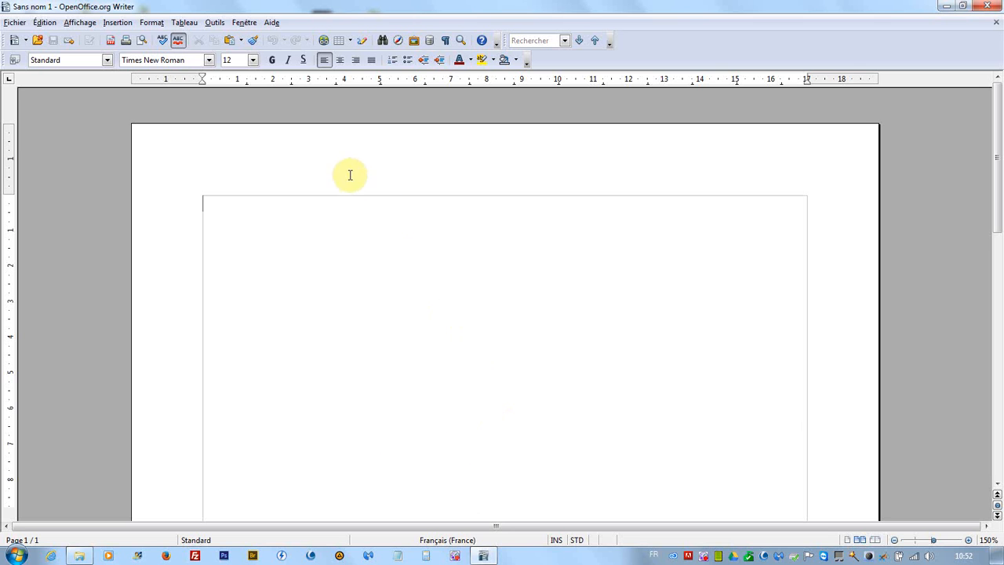
Open the recently used document gravouille.odt.
left_click(14, 23)
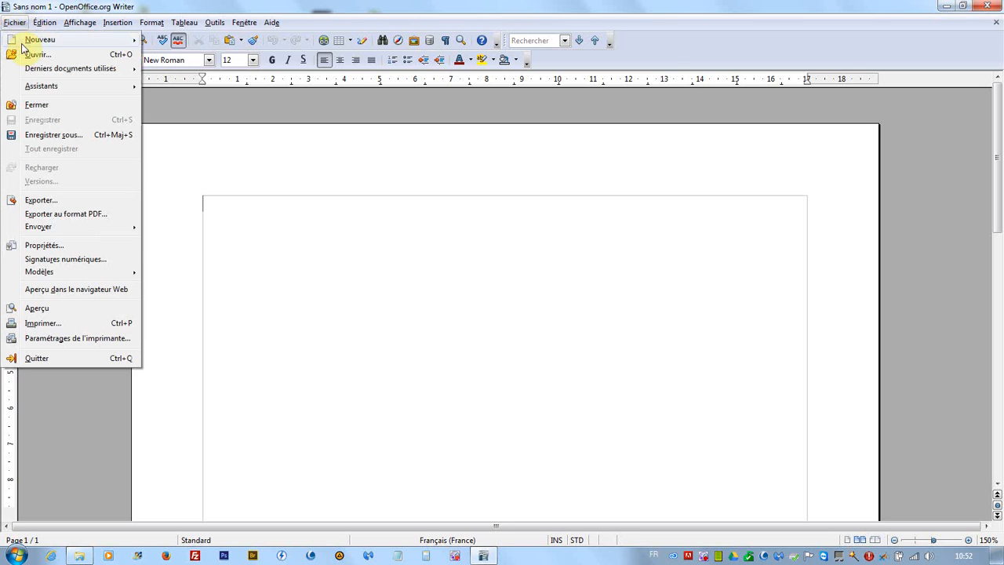
mouse_move(39, 74)
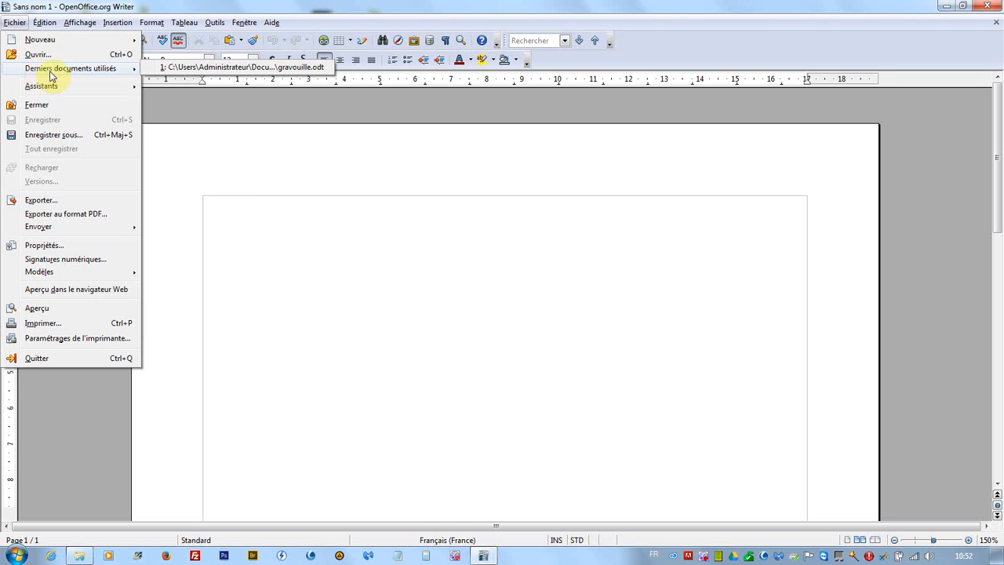
left_click(298, 70)
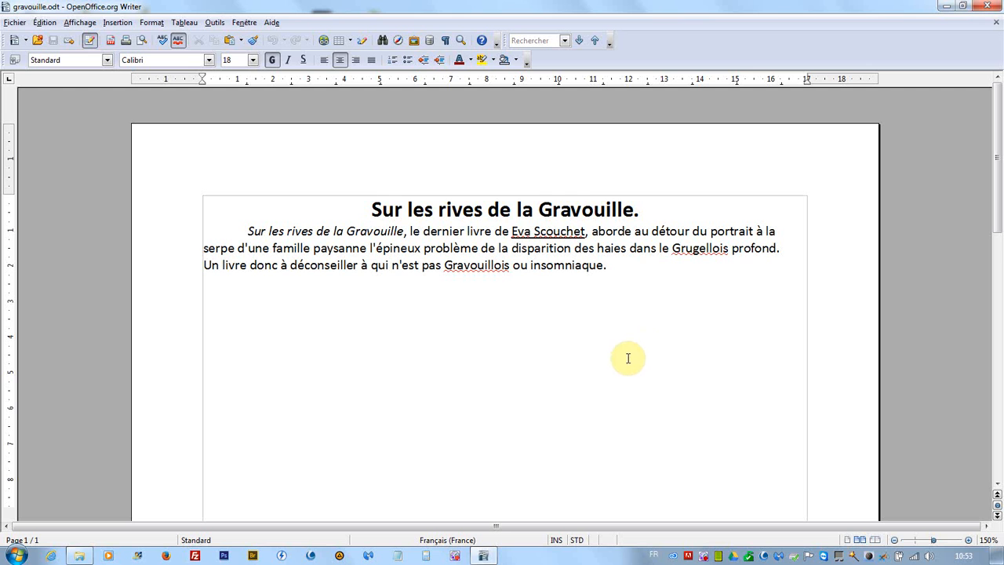
Minimize the document window, switch to Firefox and search Google for "ruisseau".
left_click(947, 11)
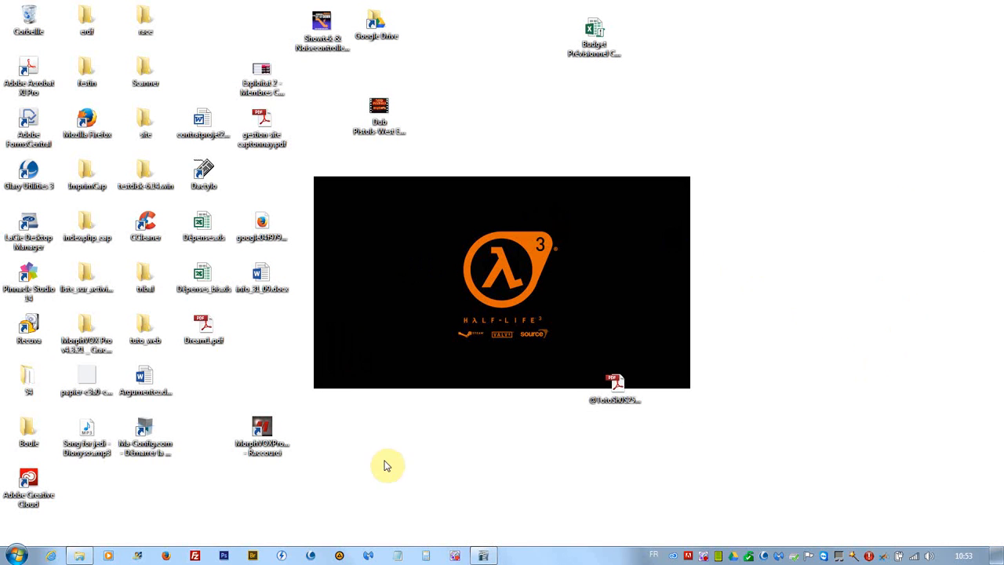
left_click(166, 555)
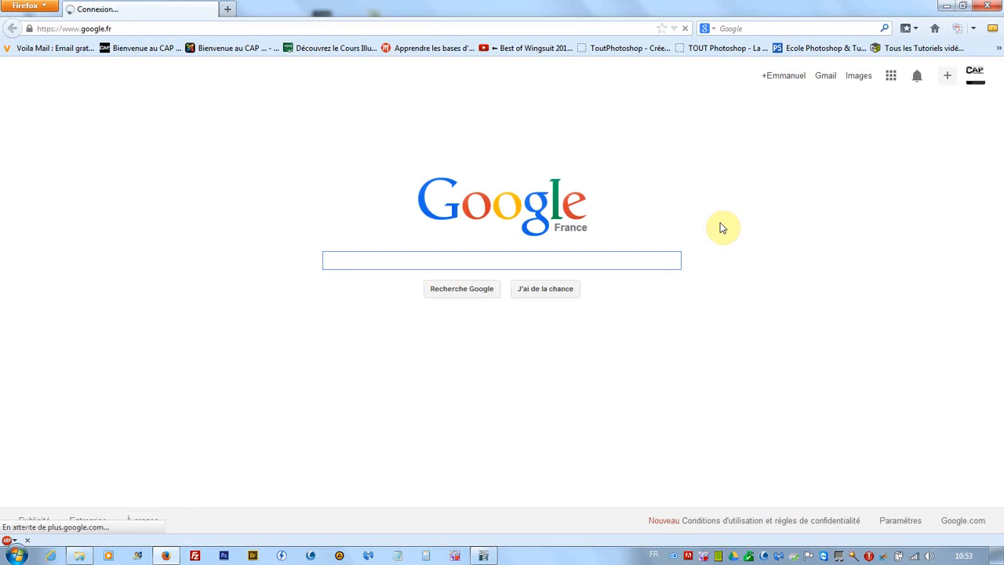
type("r")
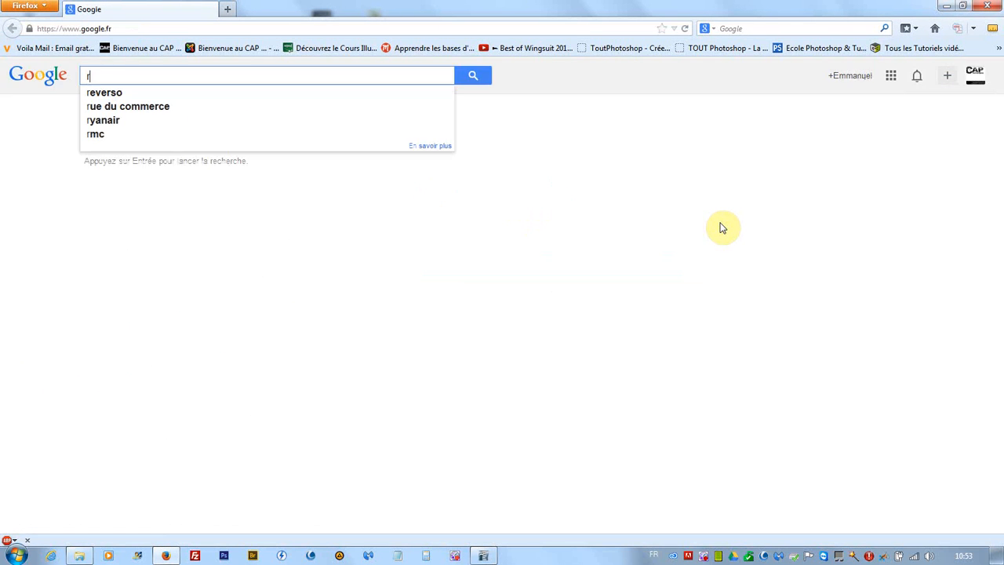
type("uisseau")
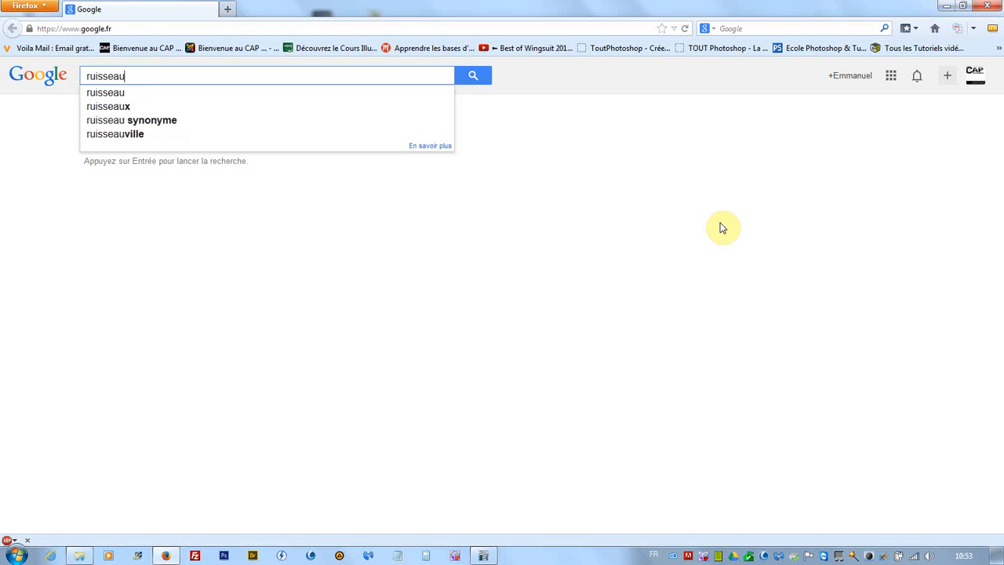
key("Return")
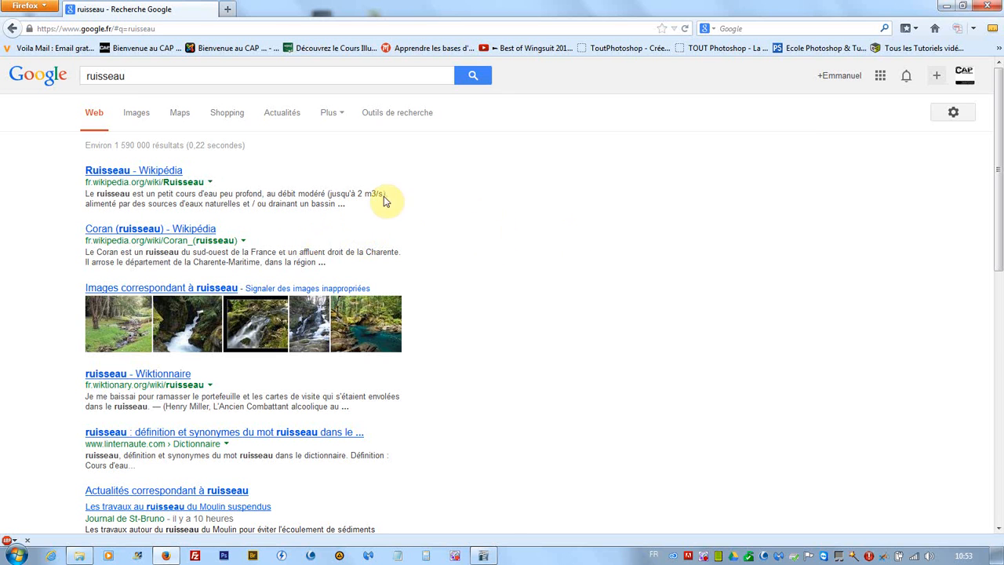
Show the image results for "ruisseau" and restrict them to medium size (Moyennes).
left_click(137, 118)
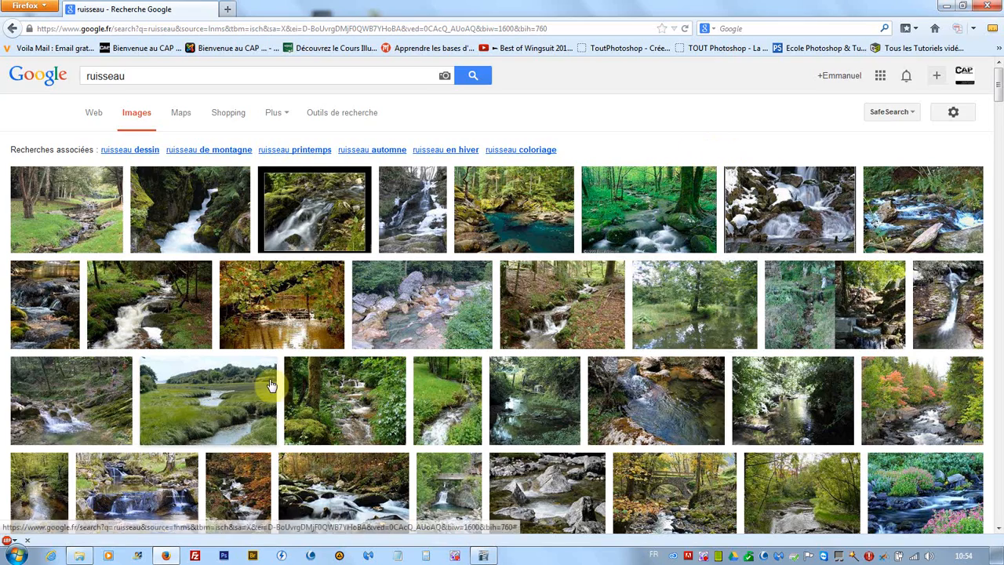
scroll(271, 384, "down", 5)
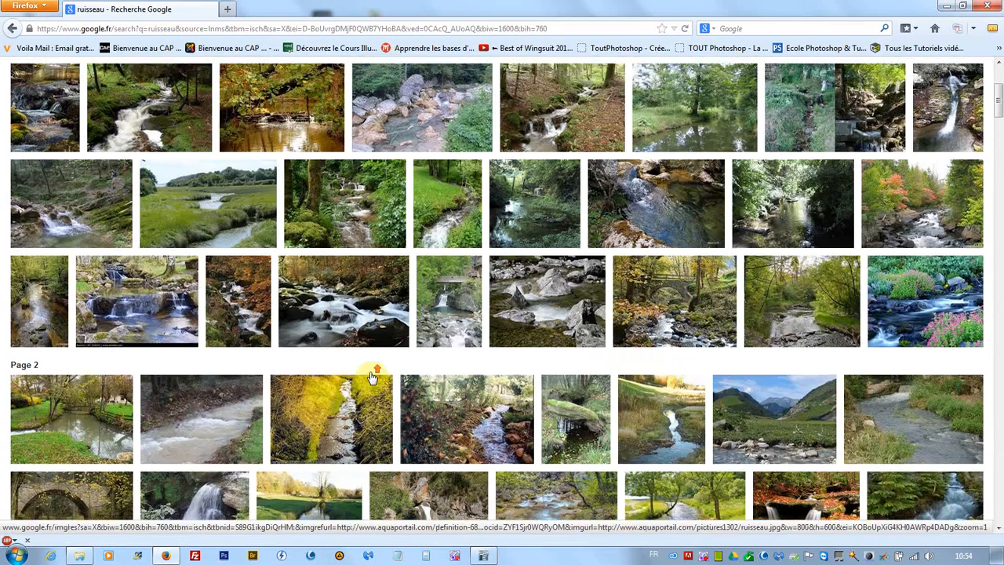
scroll(373, 377, "up", 5)
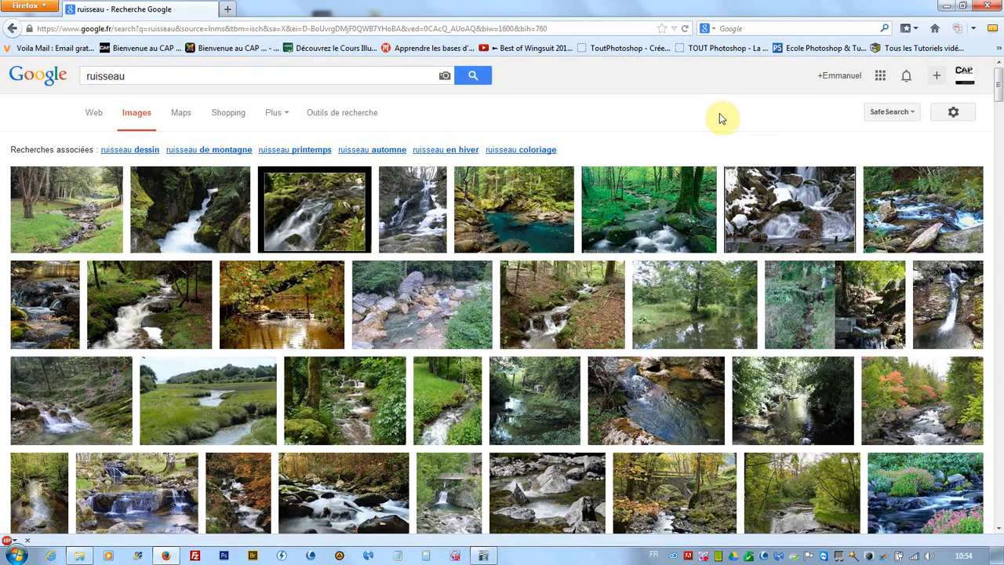
left_click(345, 123)
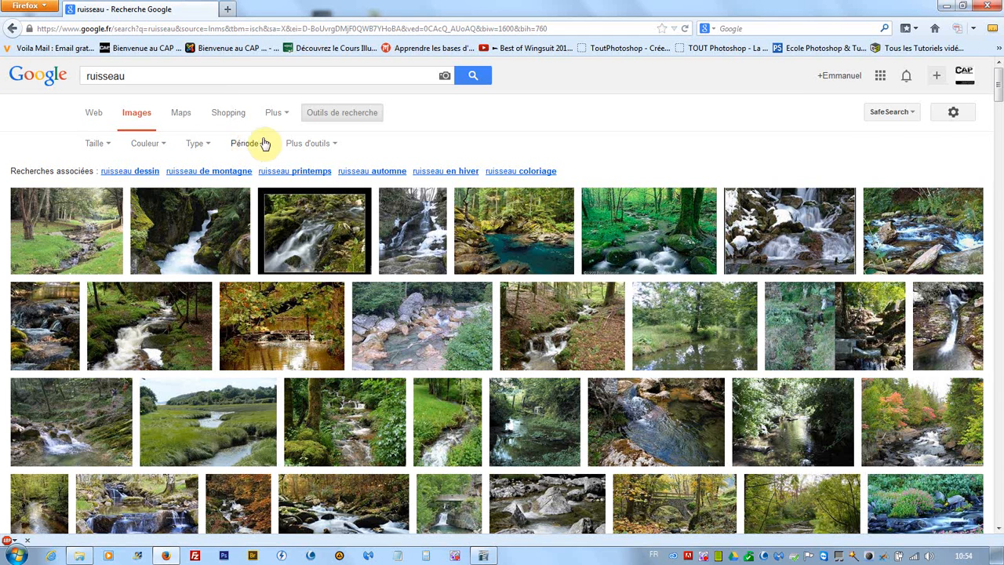
left_click(99, 145)
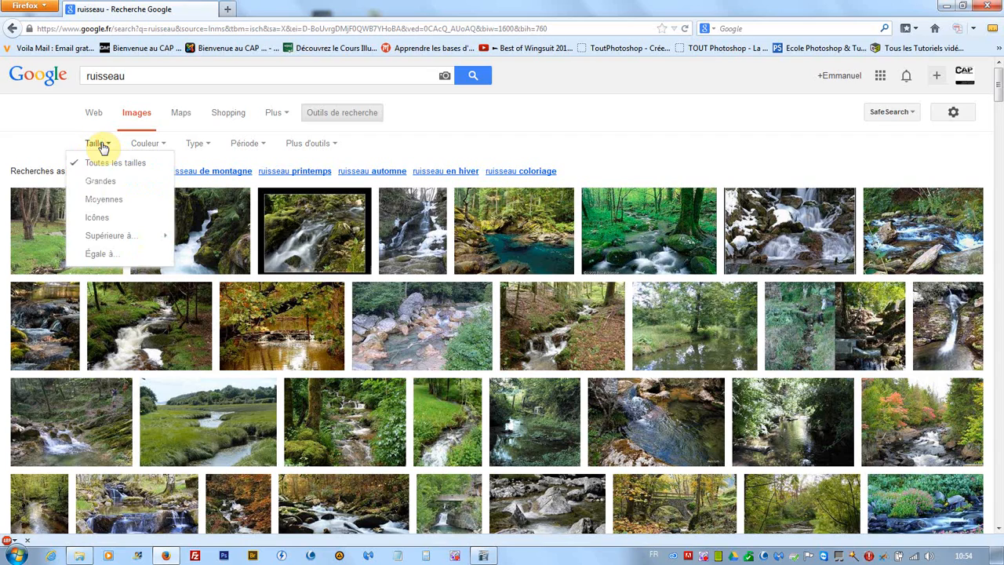
left_click(104, 199)
Find the stream photo am100102005.jpg from patmo.net among the results and open it at full size.
scroll(678, 154, "down", 5)
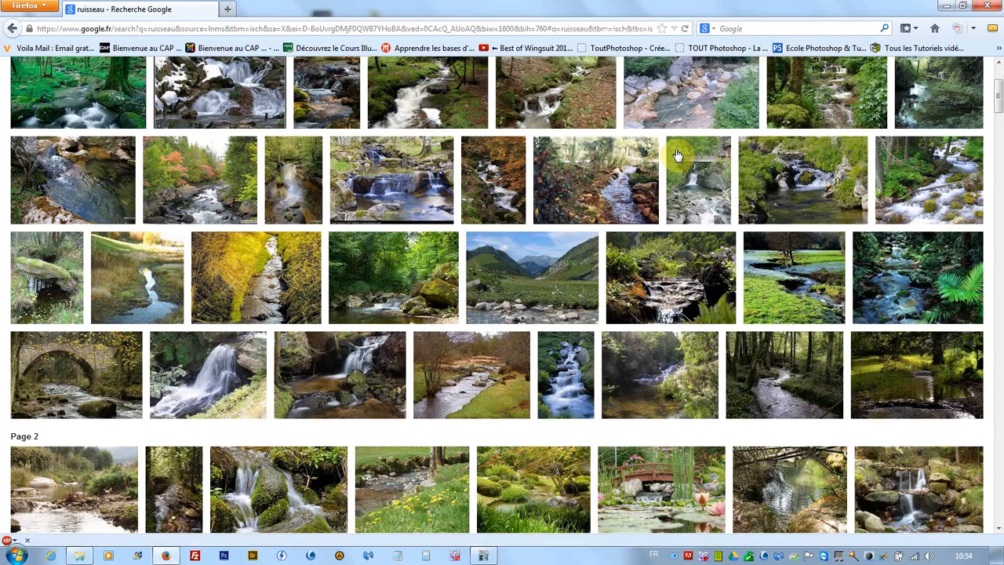
scroll(679, 155, "down", 3)
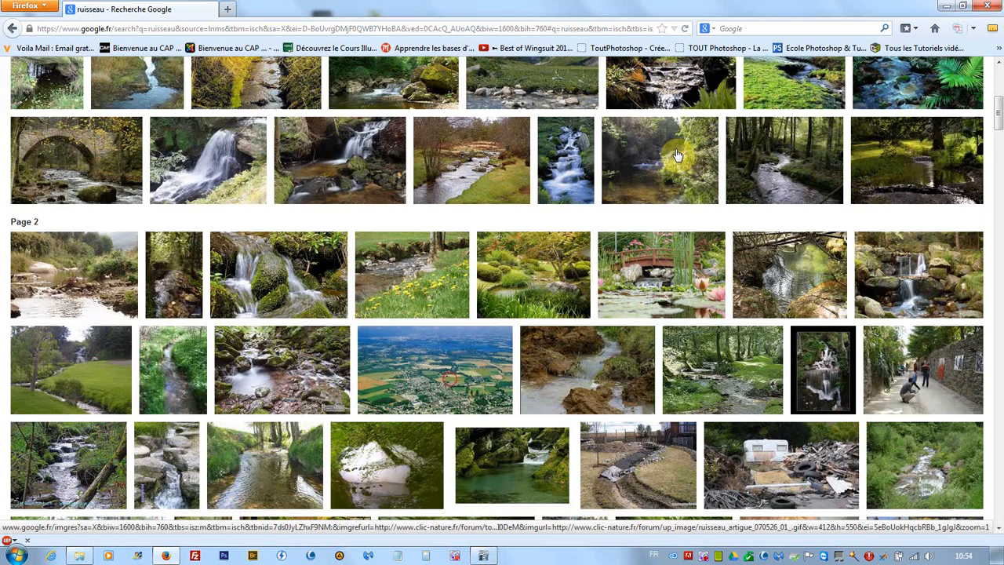
scroll(679, 154, "down", 6)
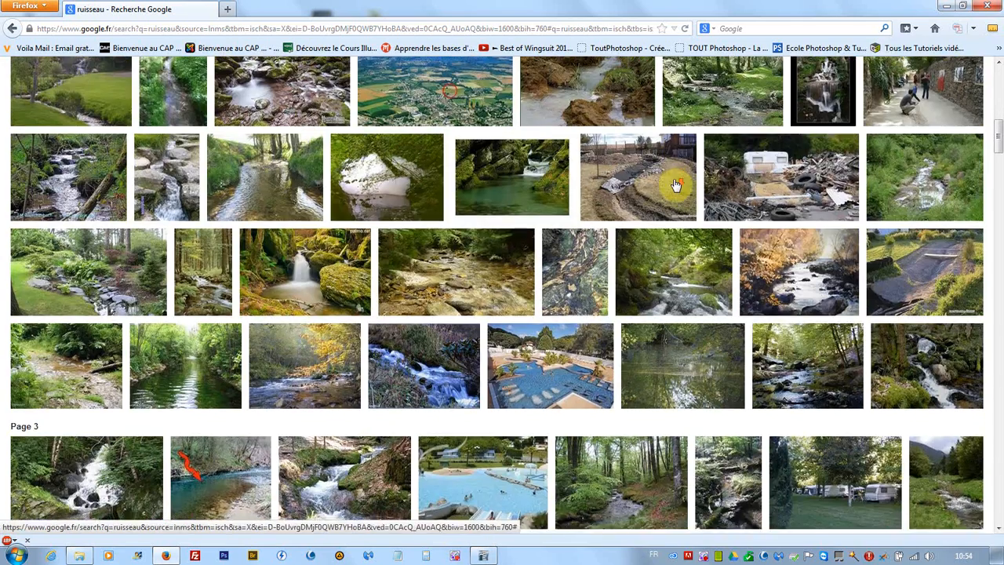
scroll(676, 184, "down", 6)
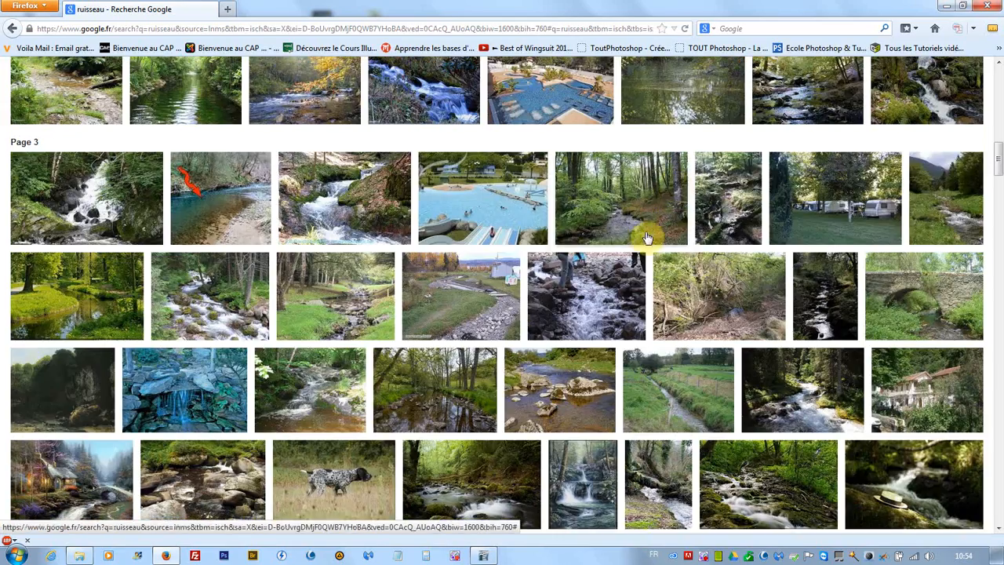
scroll(648, 237, "down", 9)
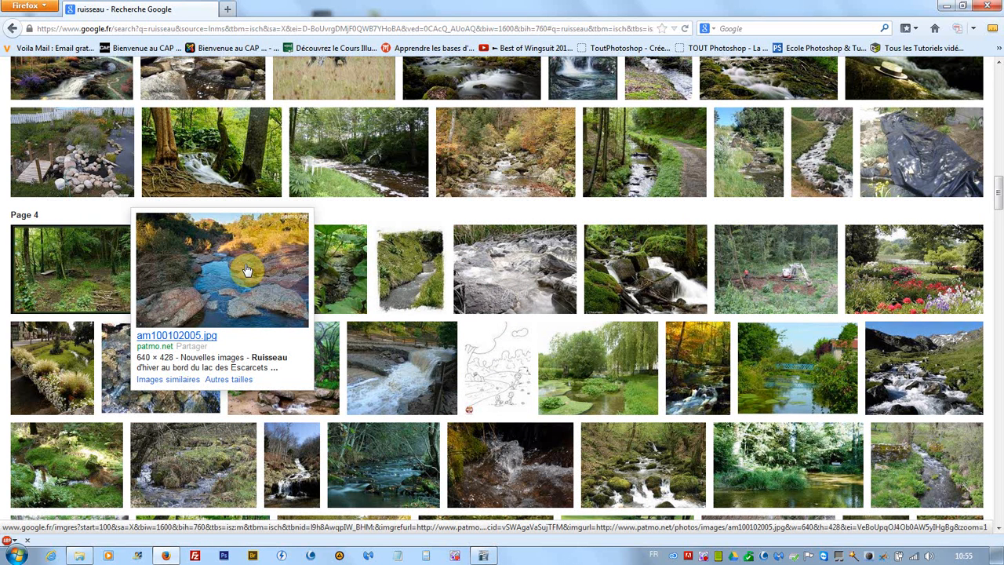
left_click(246, 270)
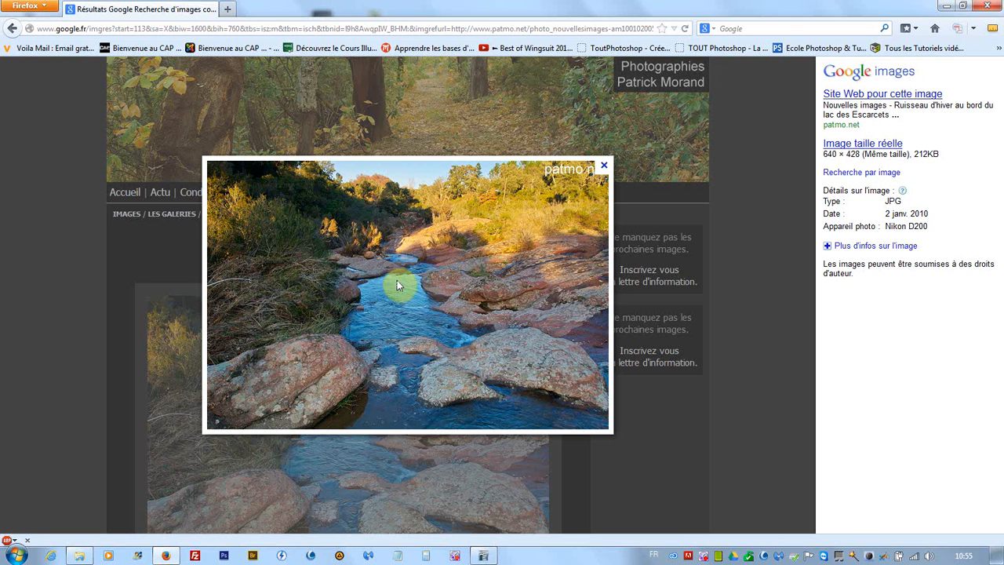
left_click(882, 143)
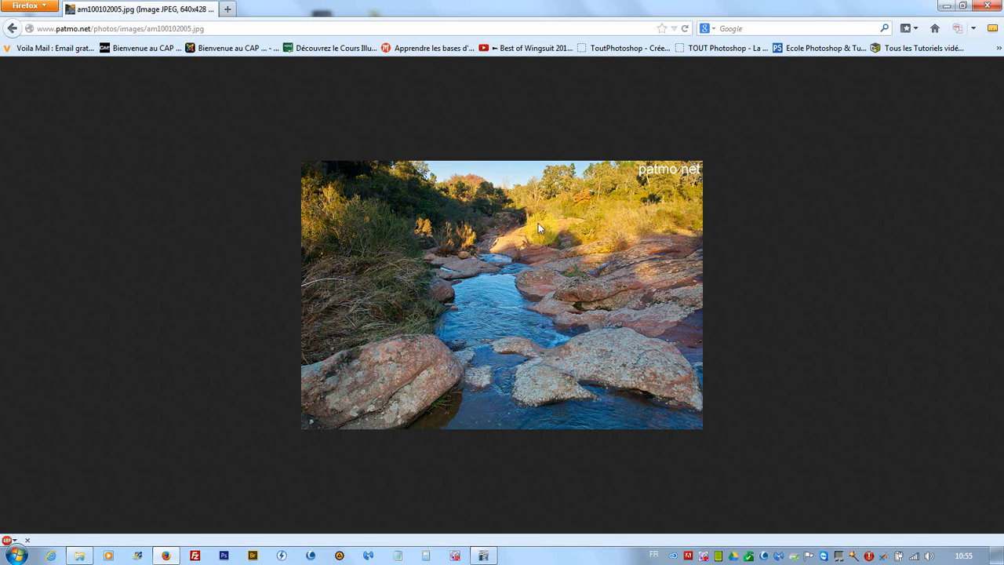
Start saving the full-size stream photo to disk and choose the desktop (Bureau) as the destination folder.
right_click(494, 230)
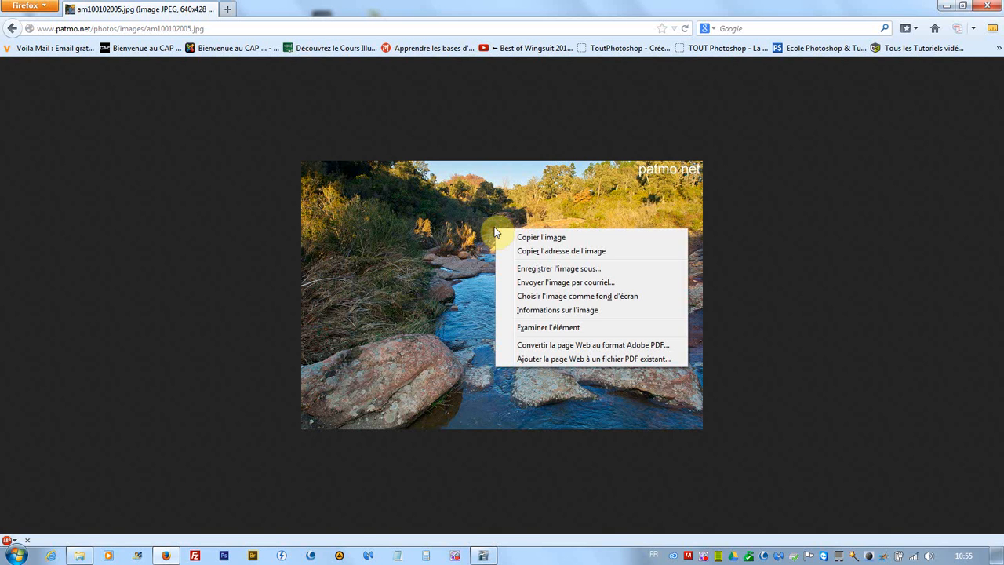
left_click(528, 269)
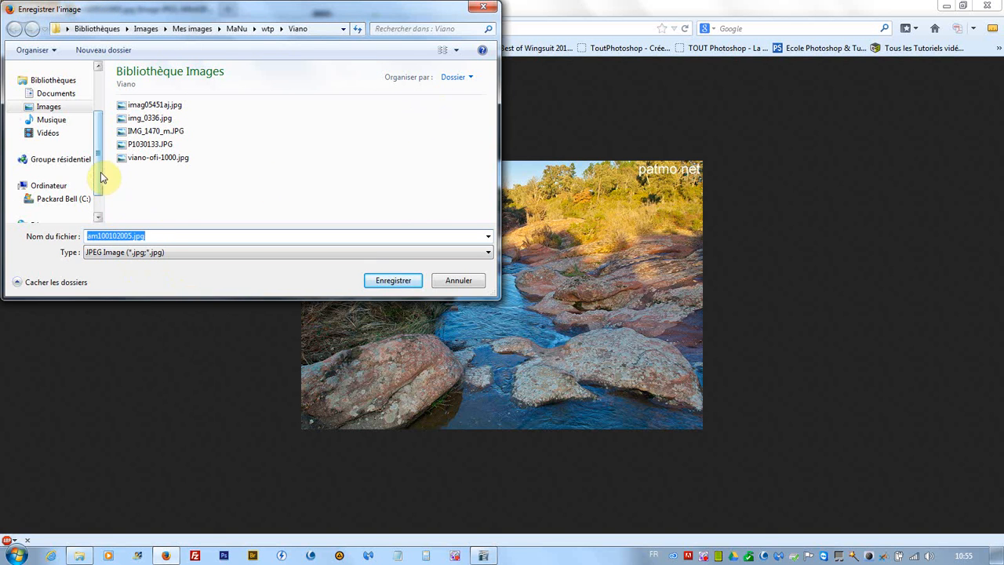
scroll(99, 189, "down", 1)
scroll(100, 169, "up", 2)
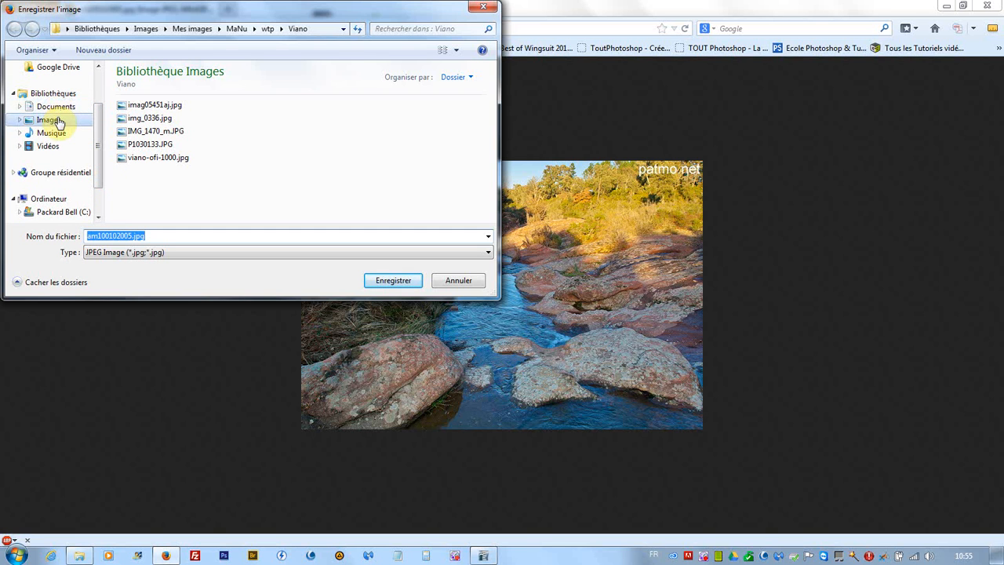
scroll(60, 128, "up", 2)
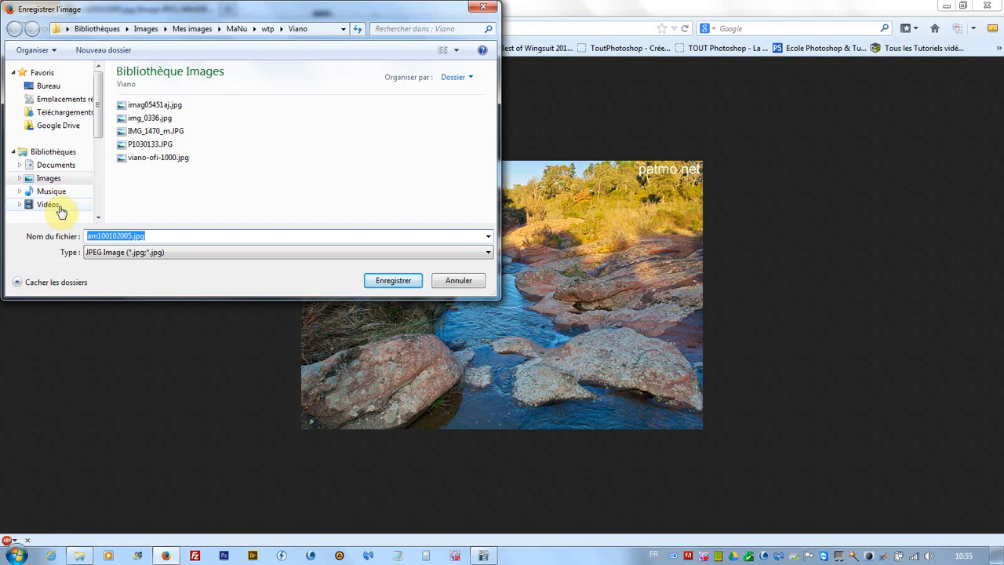
left_click(99, 218)
left_click(99, 219)
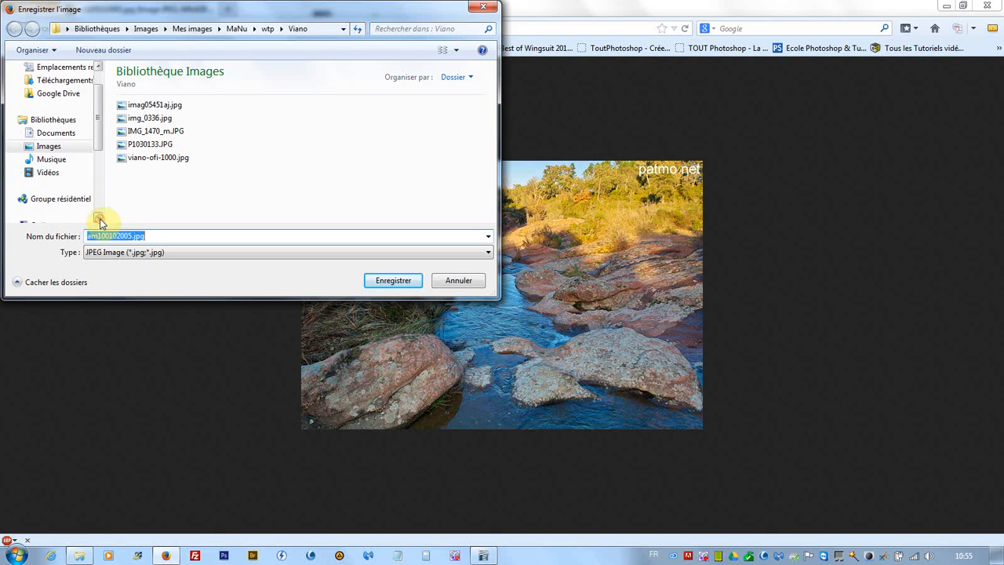
left_click(99, 218)
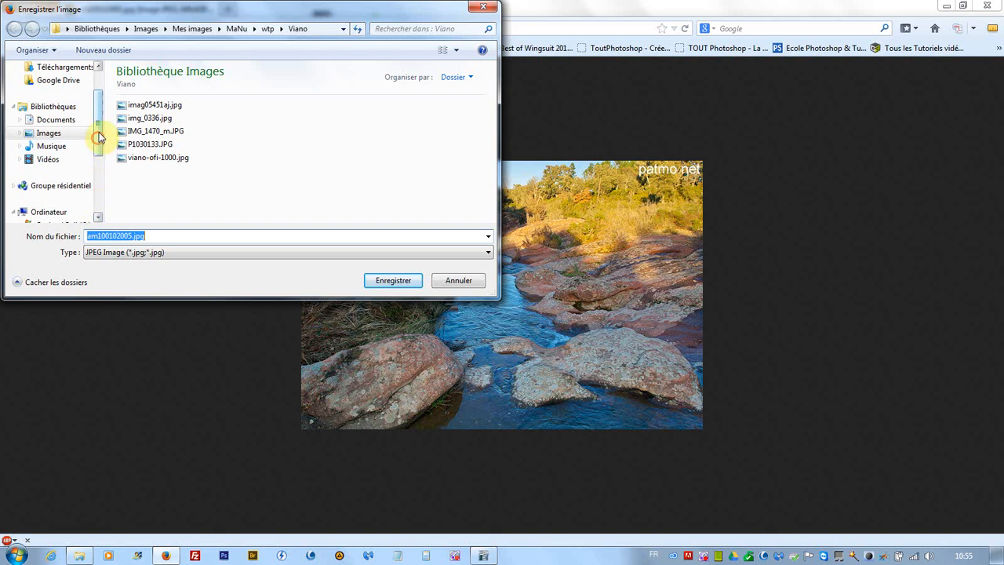
left_click_drag(99, 132, 99, 96)
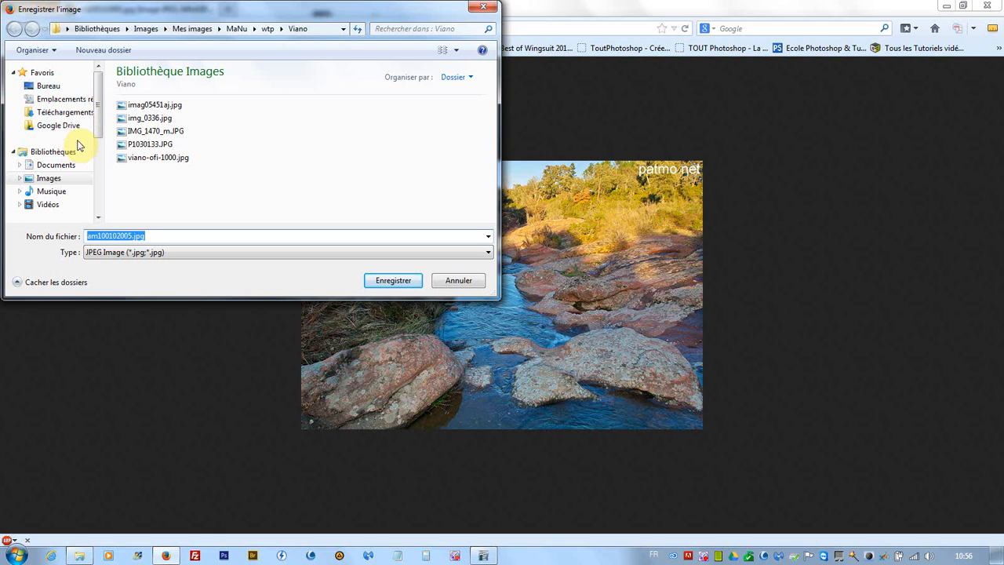
left_click(44, 178)
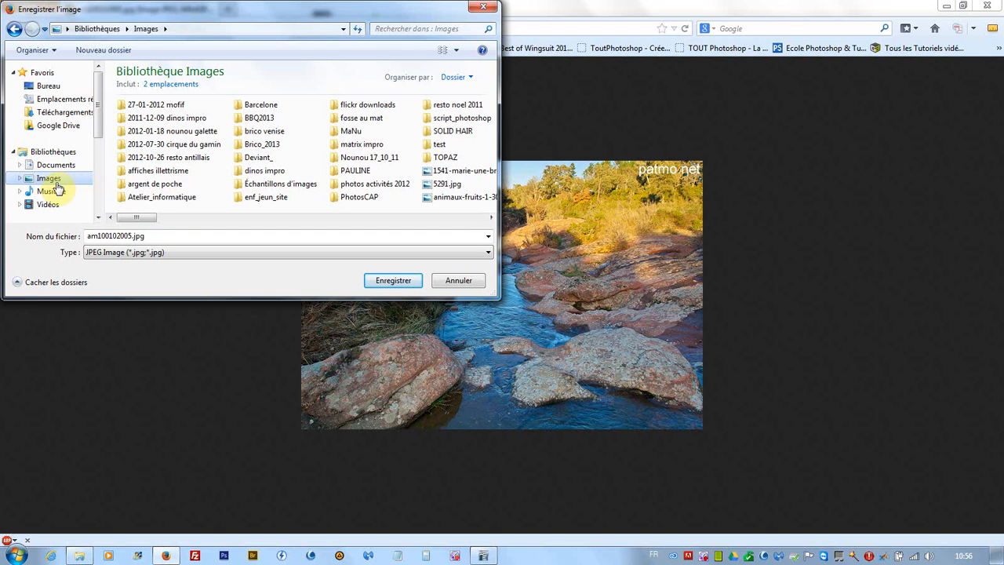
left_click(47, 88)
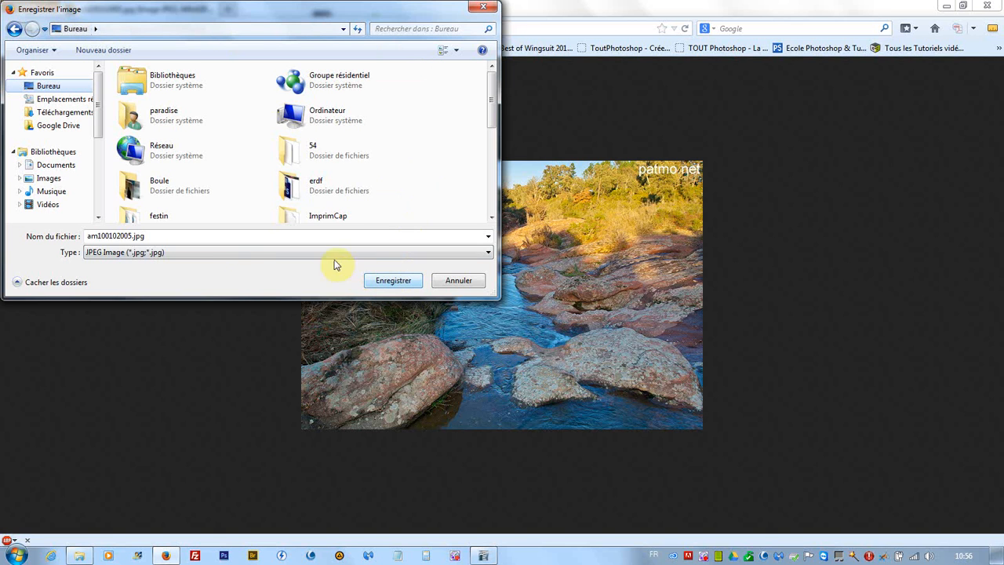
Name the image file ruisseau.jpg and save it.
double_click(131, 235)
left_click_drag(131, 235, 49, 238)
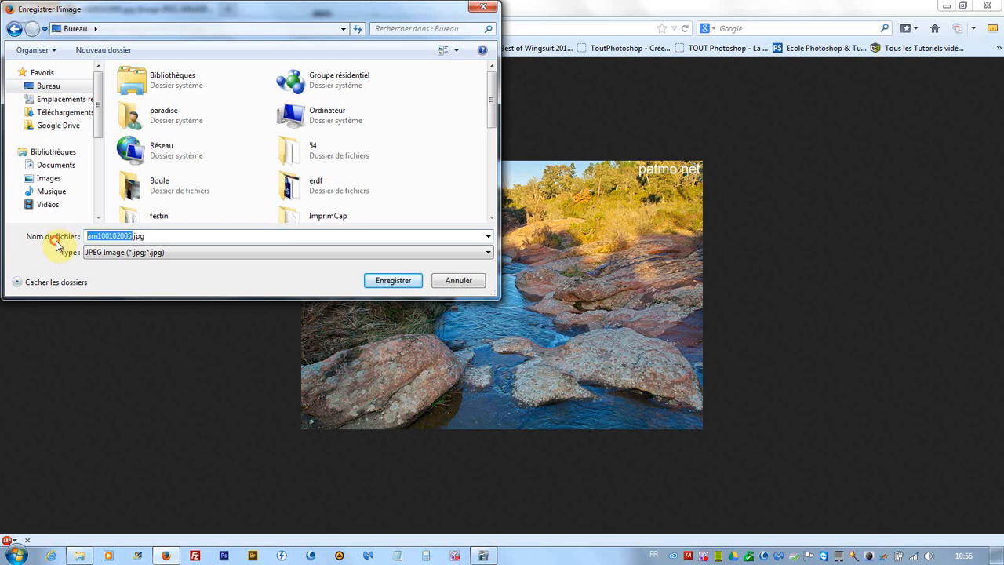
type("ru")
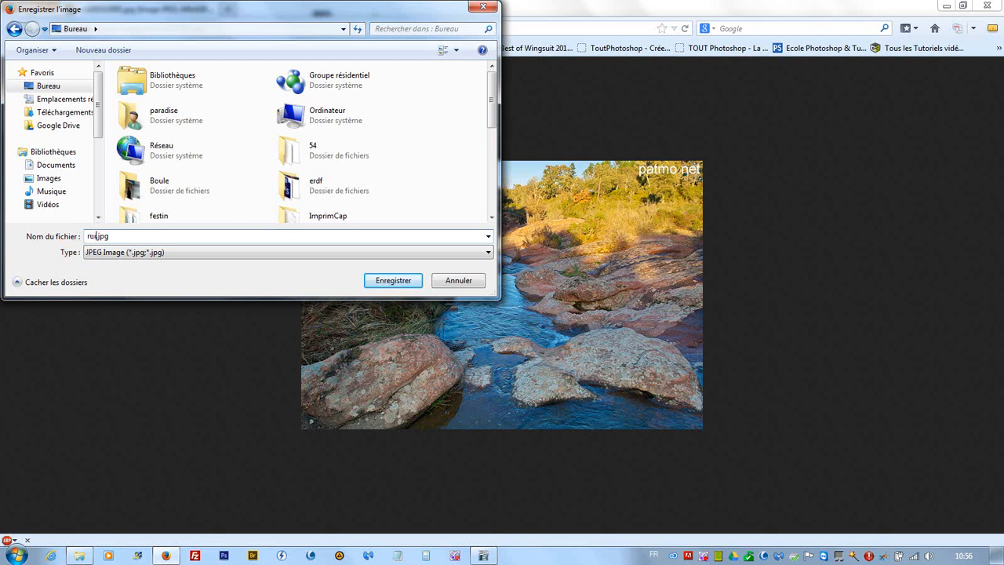
type("isseau")
left_click(406, 283)
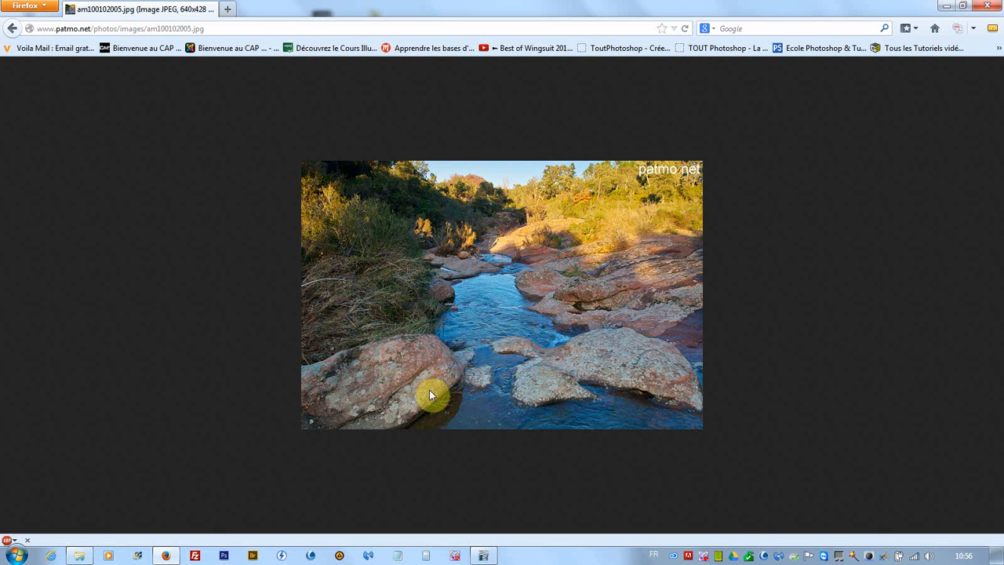
Close the Firefox window and move the ruisseau.jpg icon to the empty area below the centre of the desktop wallpaper.
left_click(993, 7)
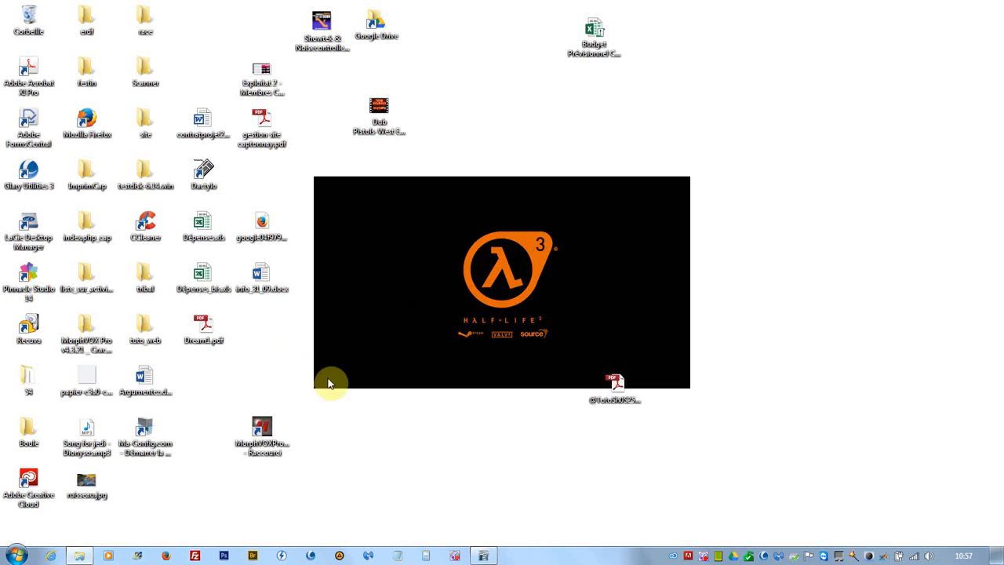
left_click_drag(86, 485, 484, 426)
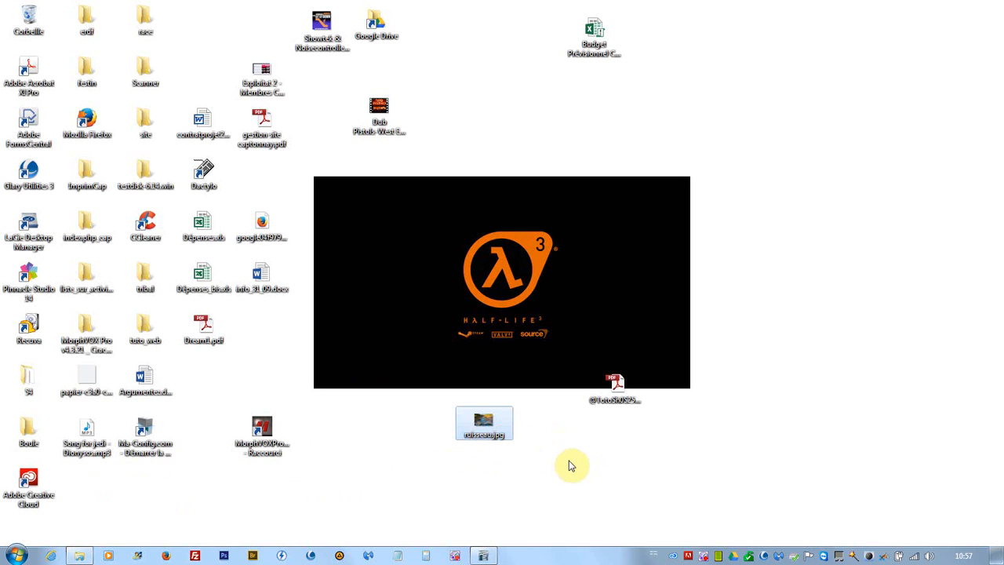
left_click(571, 466)
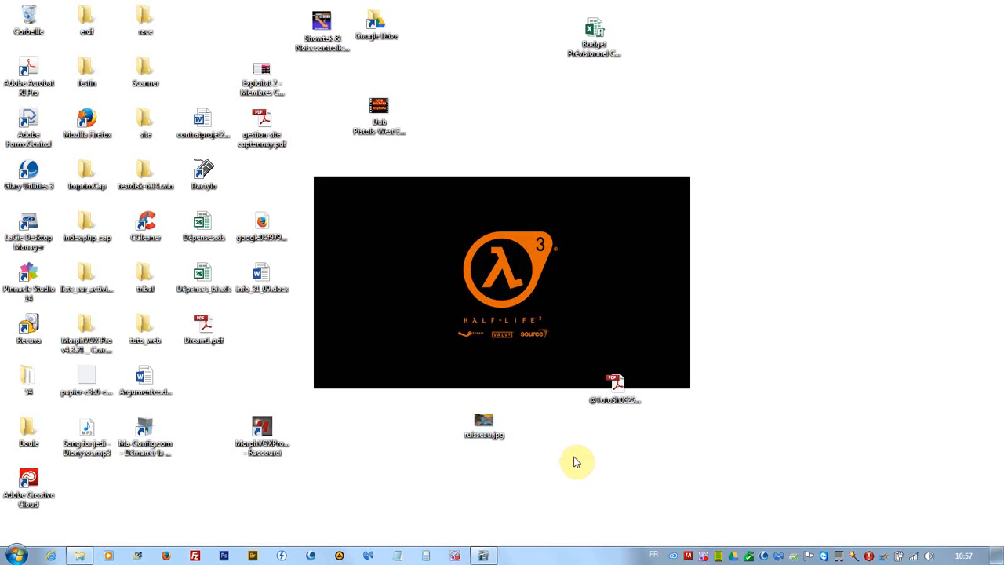
Switch back to gravouille.odt in OpenOffice.org Writer and place the text cursor below the last line of text.
mouse_move(492, 556)
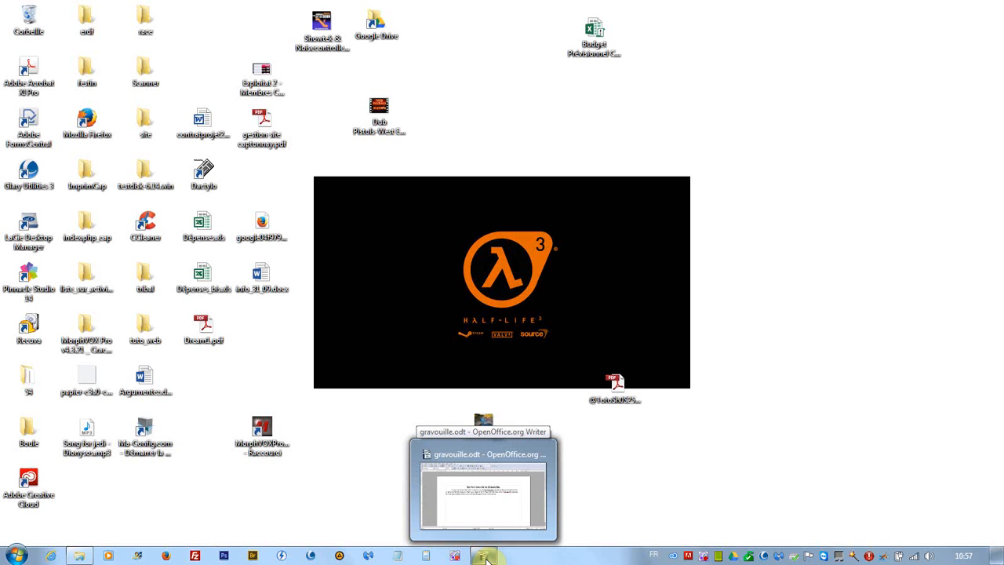
left_click(485, 556)
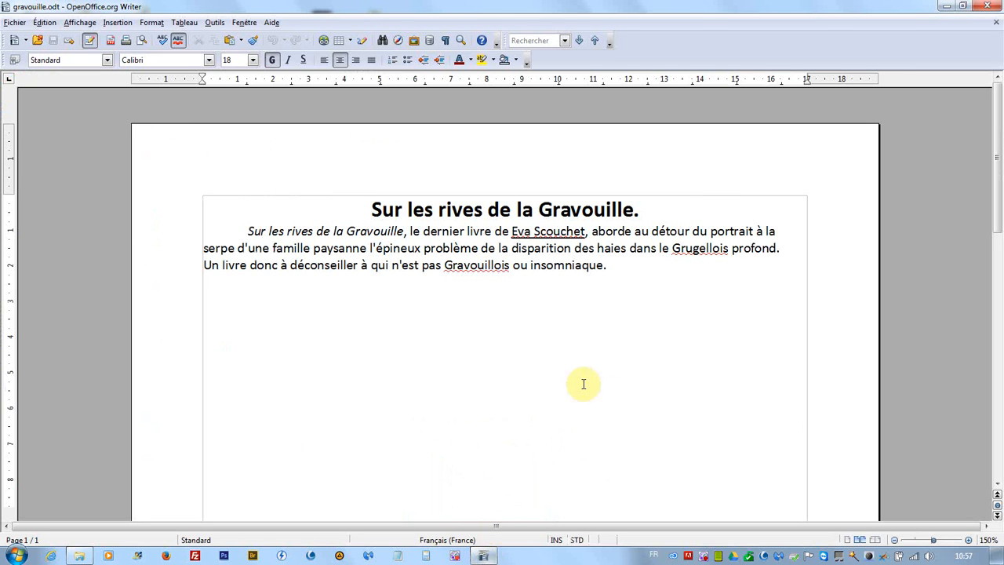
left_click(652, 282)
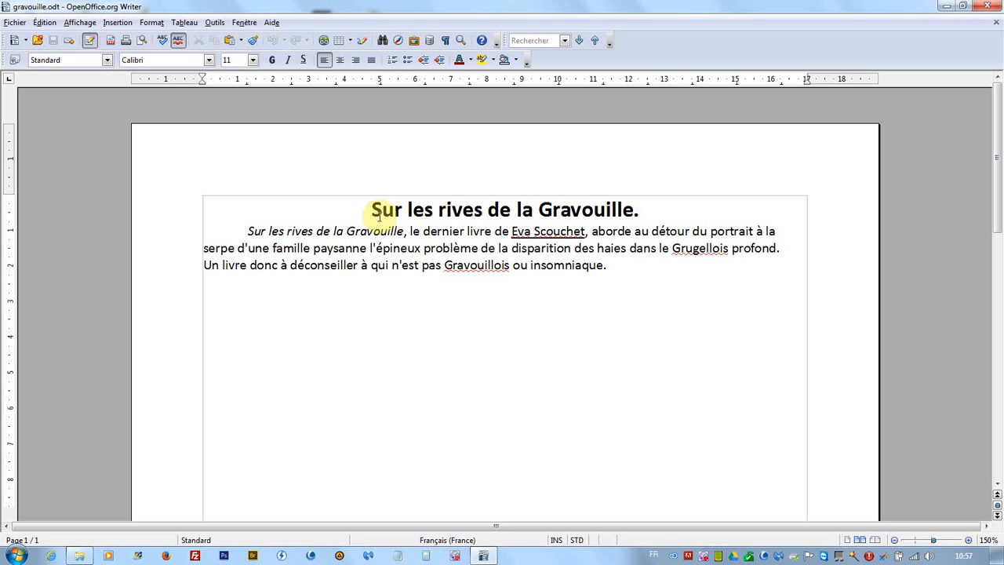
Start inserting an image from a file, go to the Bureau folder and widen the file dialog.
left_click(117, 23)
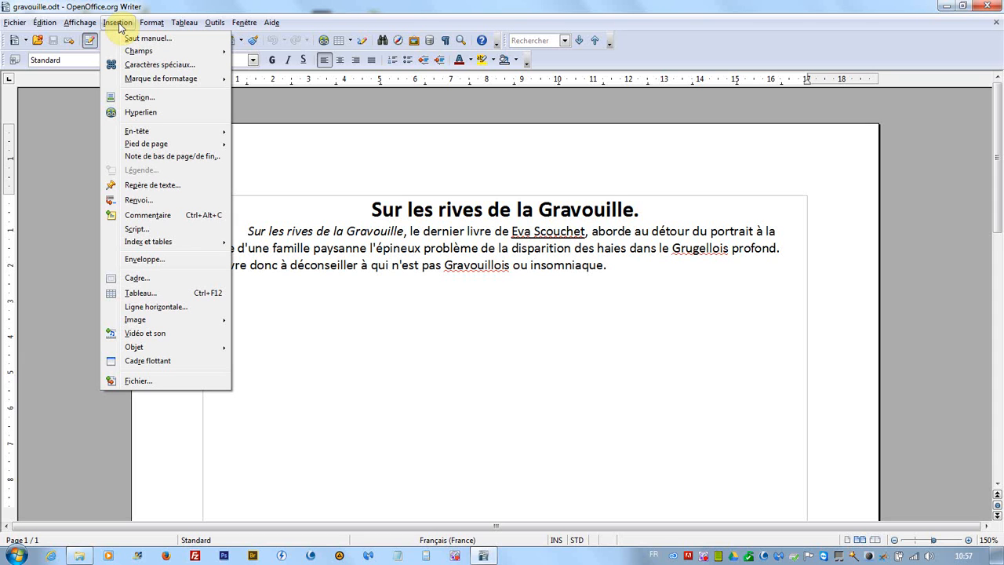
mouse_move(132, 322)
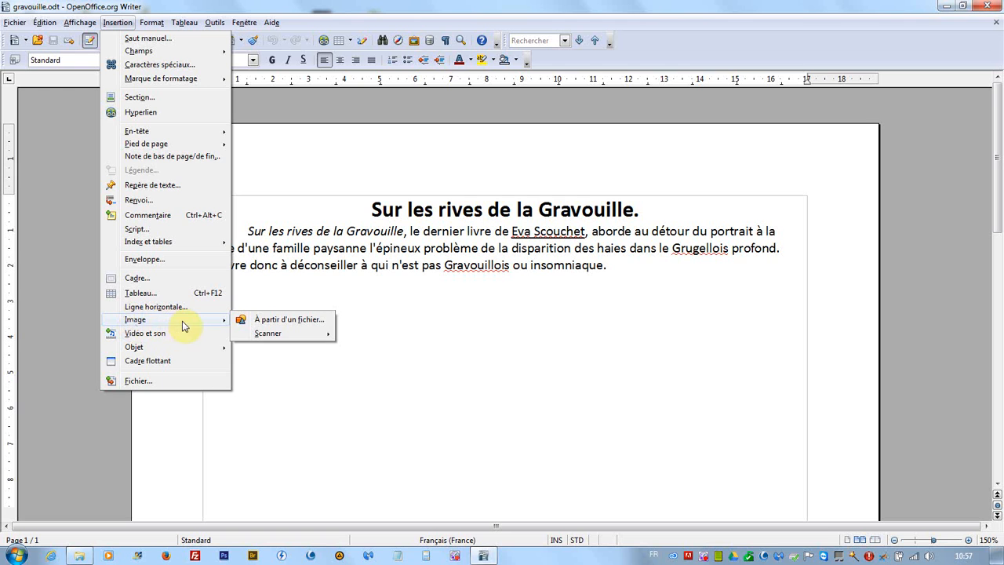
left_click(291, 320)
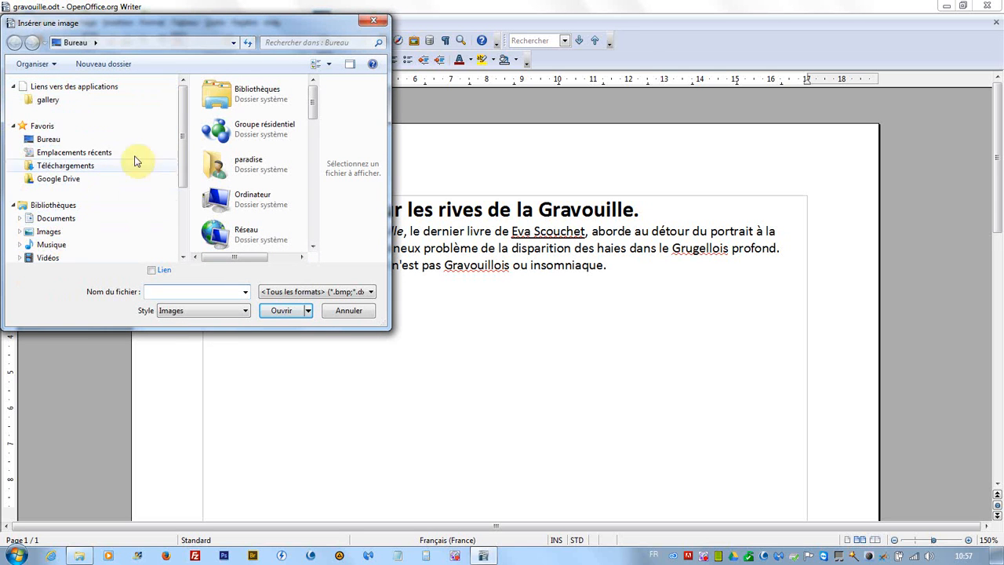
mouse_move(179, 108)
left_mouse_down()
mouse_move(183, 177)
mouse_move(188, 110)
left_mouse_up()
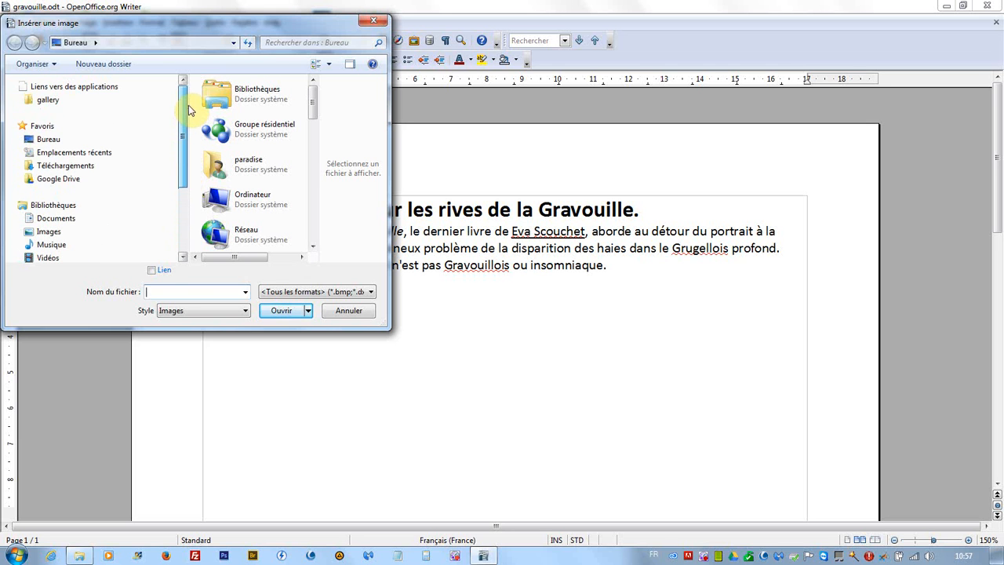
left_click(49, 140)
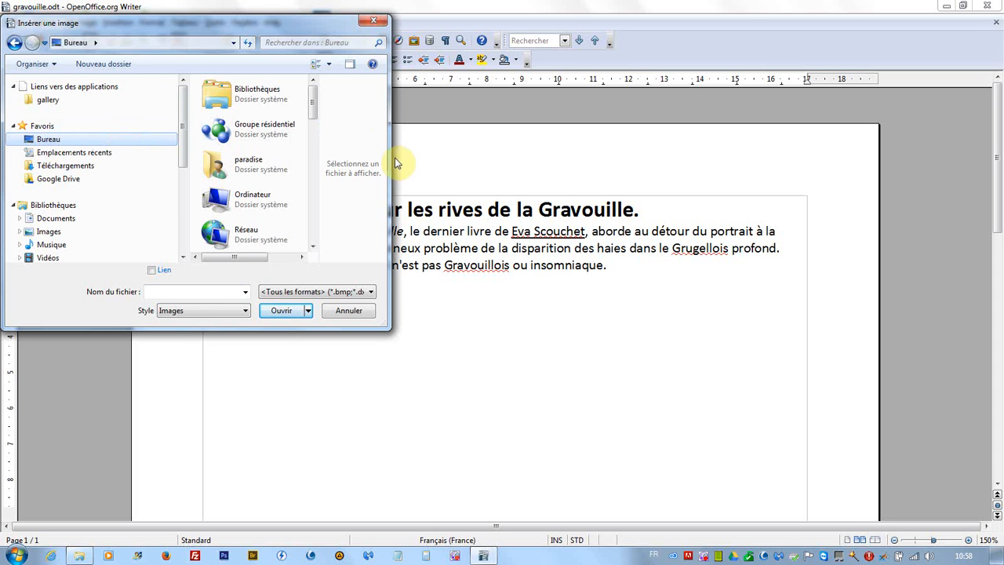
left_click_drag(392, 157, 867, 162)
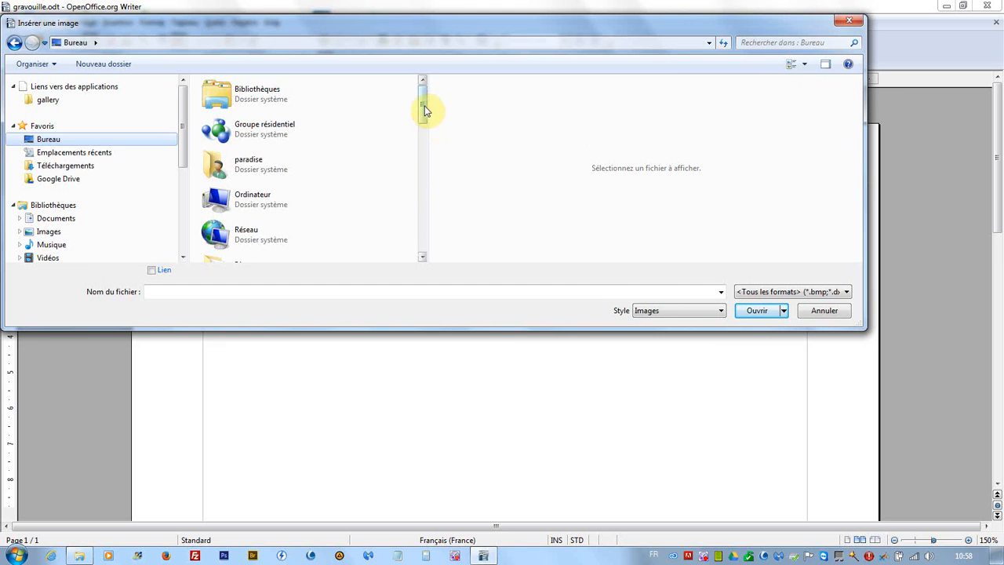
Find ruisseau.jpg in the Bureau folder and insert it into the document.
left_click(422, 258)
left_click(422, 258)
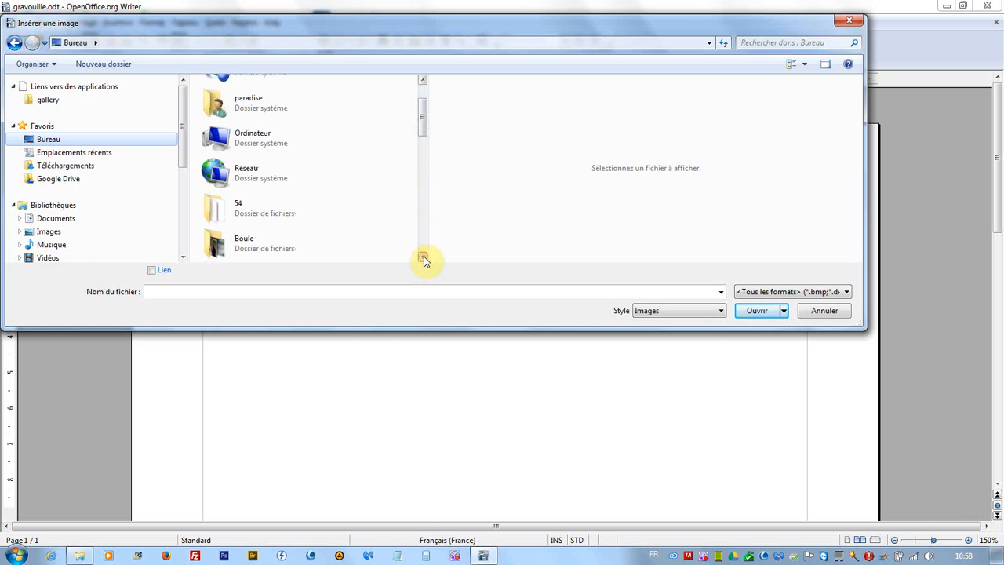
left_click(422, 258)
left_click(422, 257)
left_click(422, 257)
left_click(422, 257)
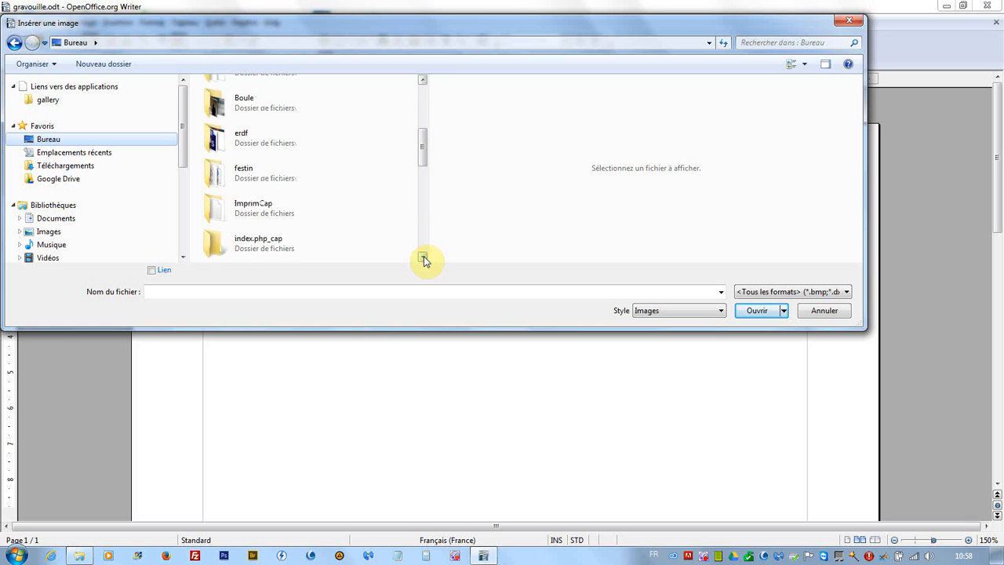
left_click(423, 258)
left_click(422, 257)
left_click(422, 257)
left_click(422, 258)
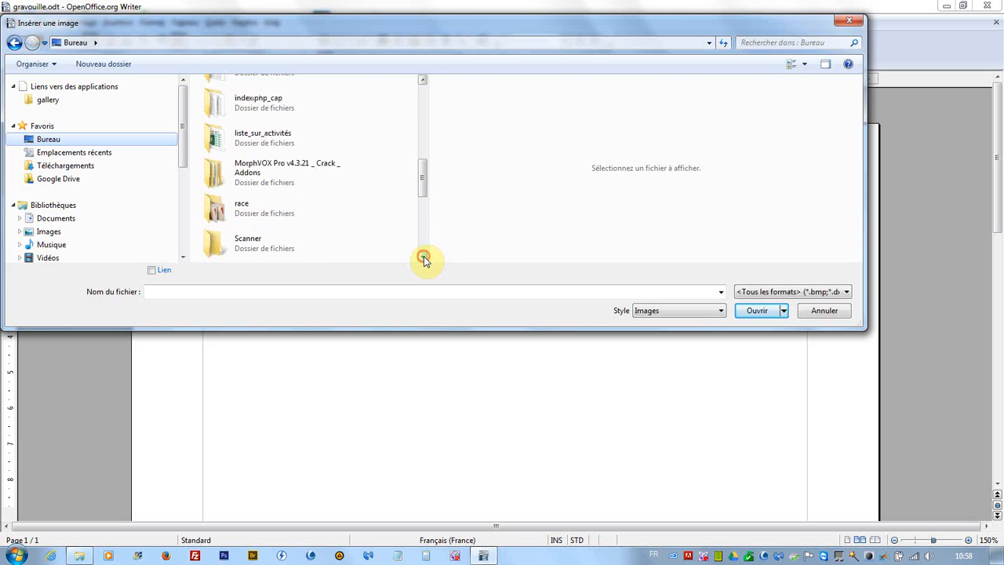
left_click(422, 258)
left_click(422, 258)
left_click(422, 257)
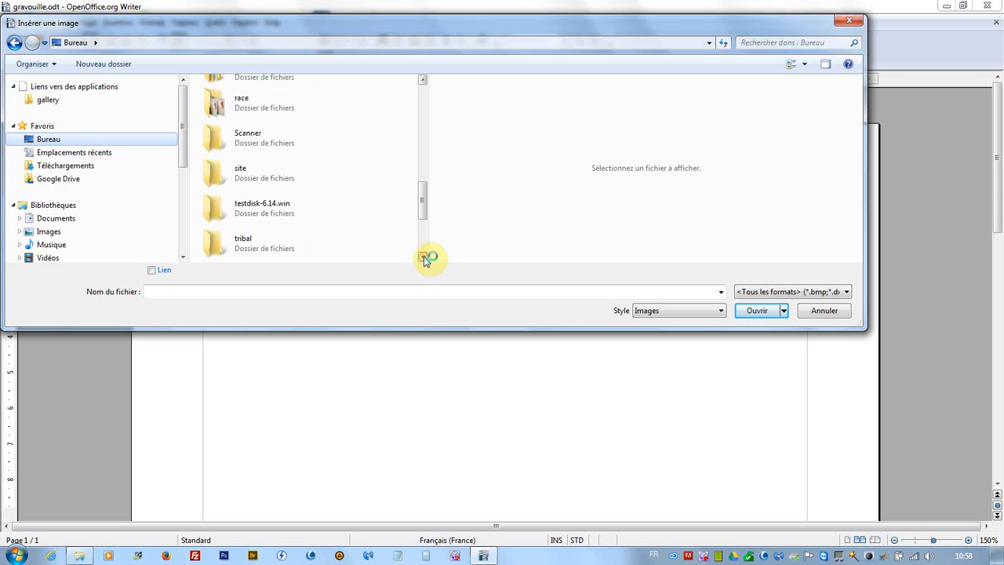
left_click(422, 257)
left_click(422, 258)
left_click(422, 257)
left_click(422, 257)
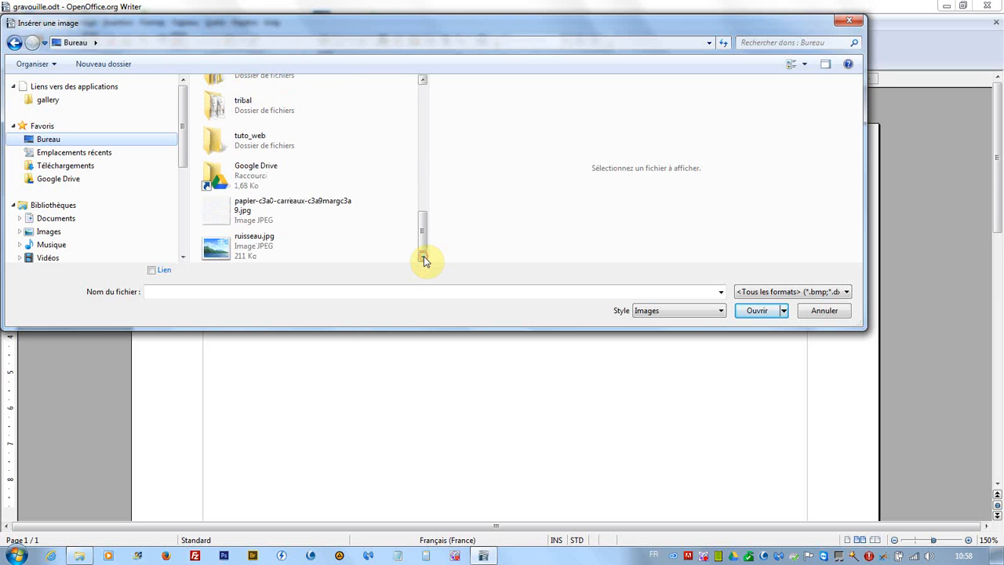
left_click(241, 251)
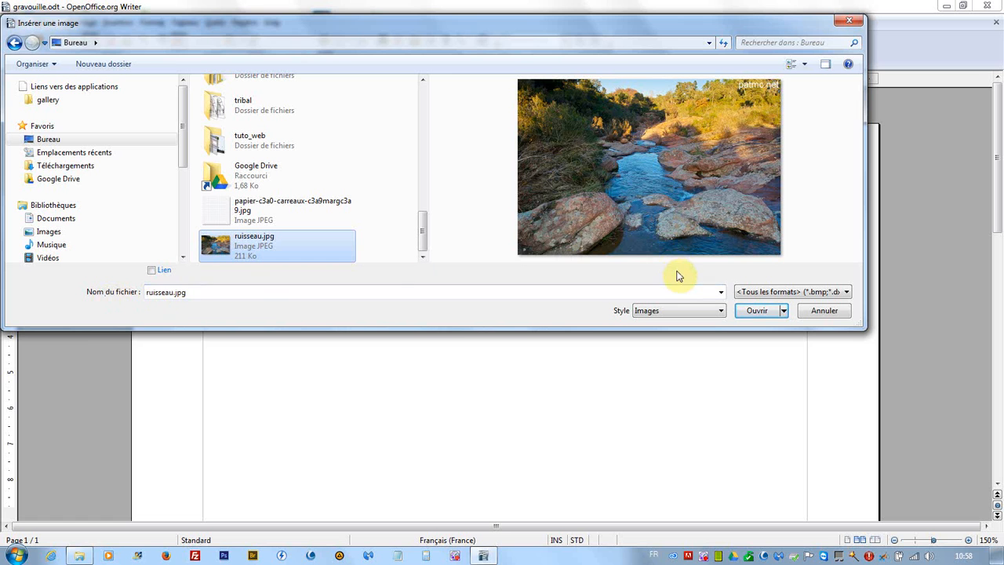
left_click(757, 311)
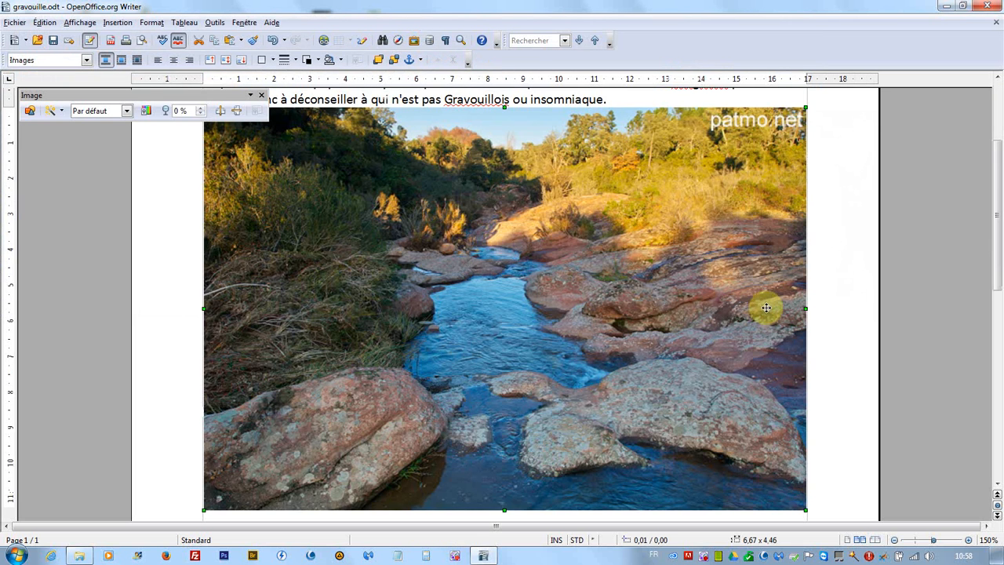
scroll(837, 310, "up", 3)
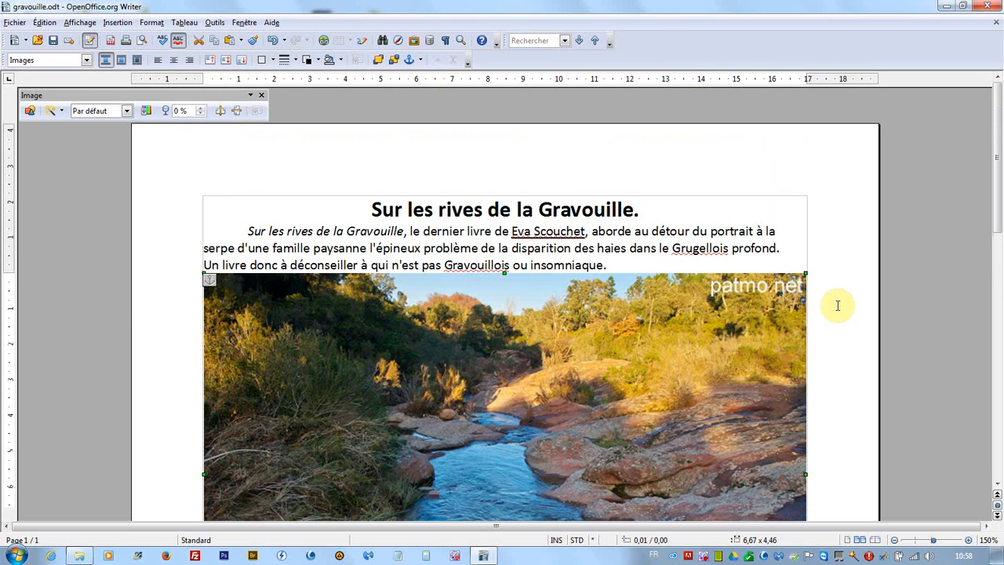
scroll(838, 306, "down", 2)
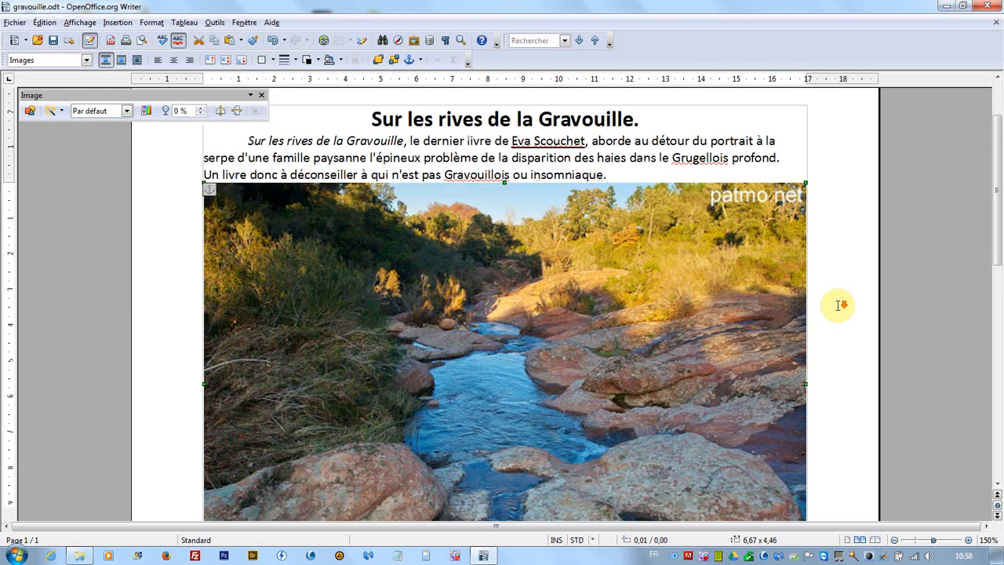
scroll(838, 305, "down", 1)
scroll(838, 305, "up", 3)
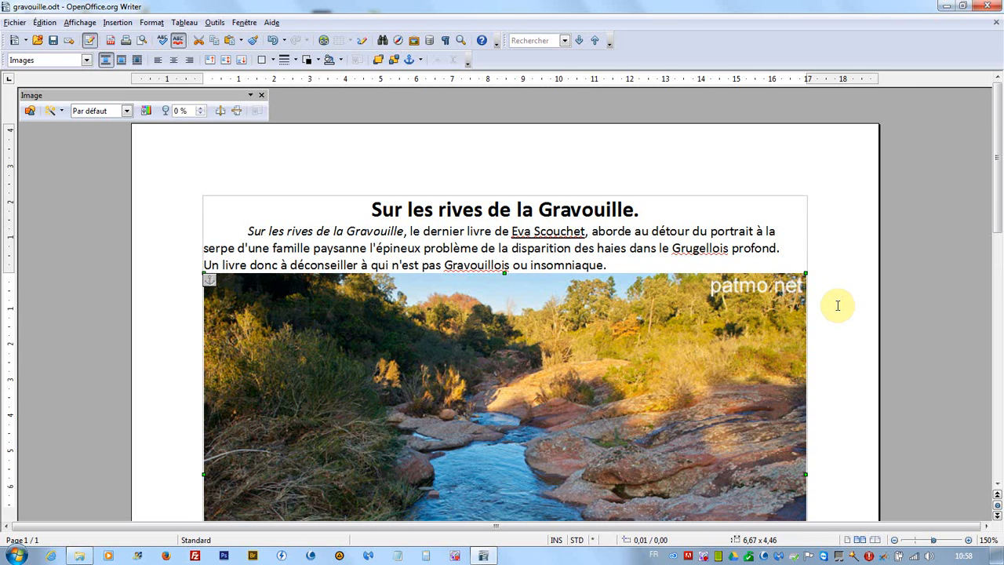
scroll(838, 305, "down", 1)
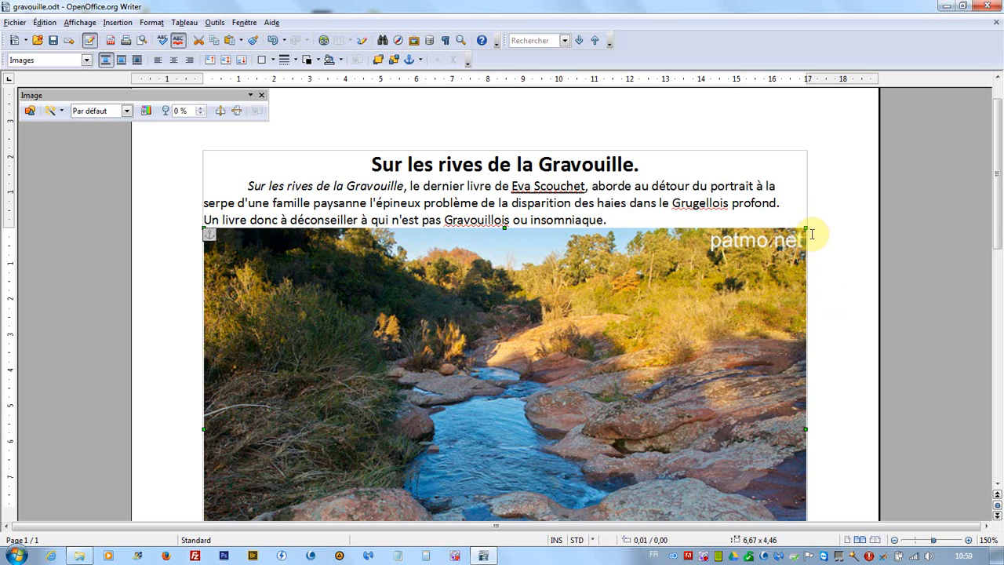
Shrink the stream image from its lower-right corner to about 2.00 × 1.93 and deselect it.
scroll(824, 257, "down", 3)
scroll(824, 257, "down", 3)
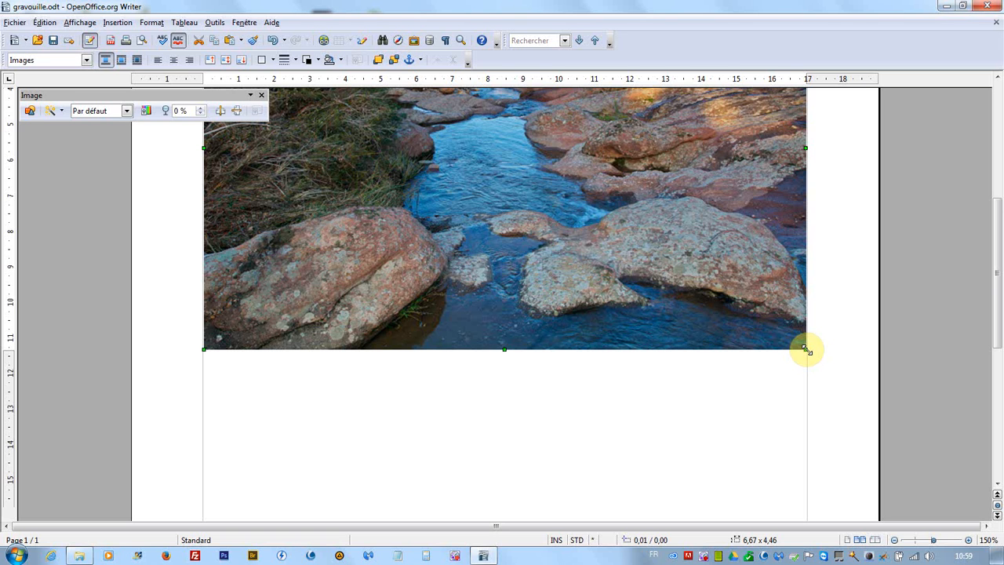
left_click_drag(803, 345, 457, 173)
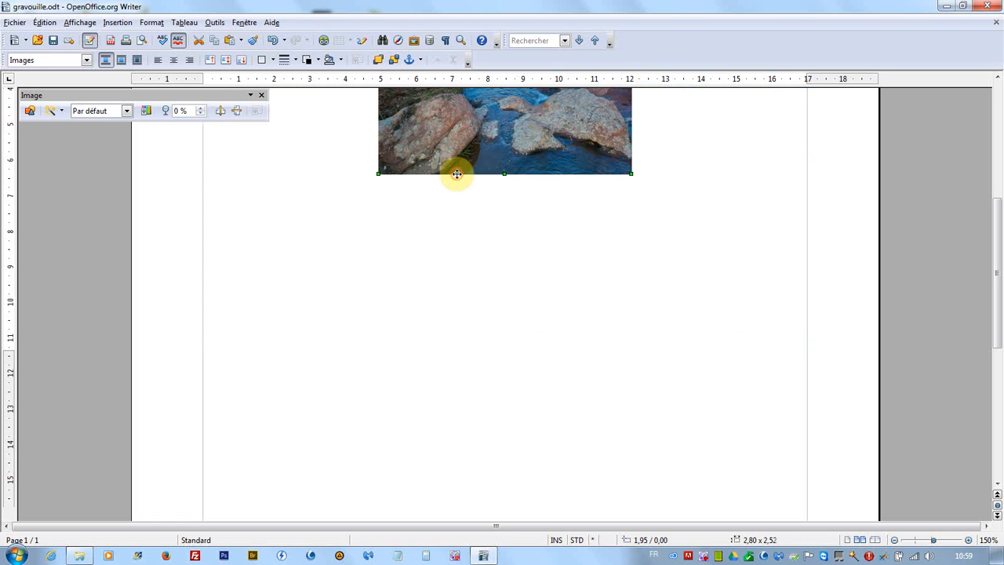
scroll(702, 280, "up", 5)
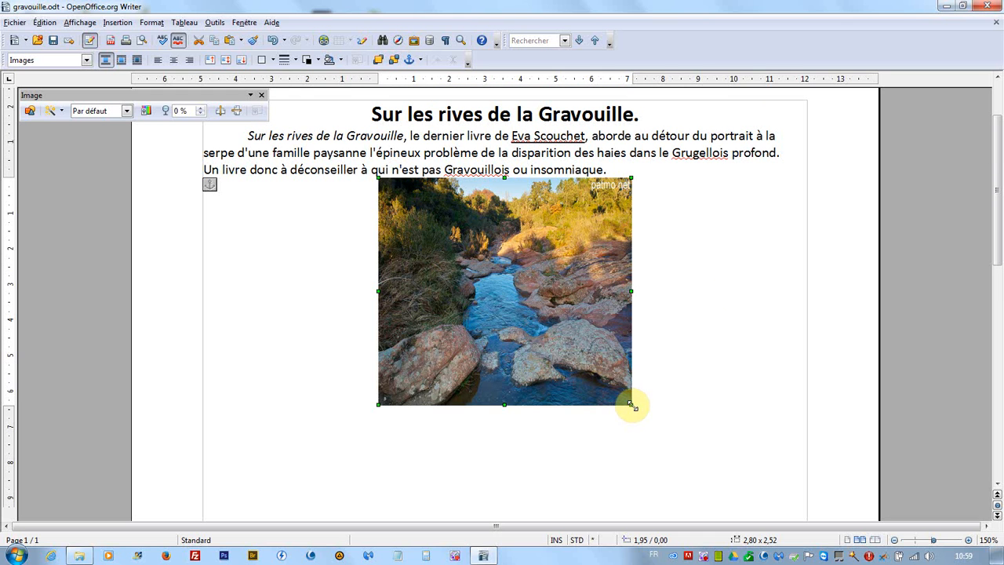
left_click_drag(632, 405, 557, 350)
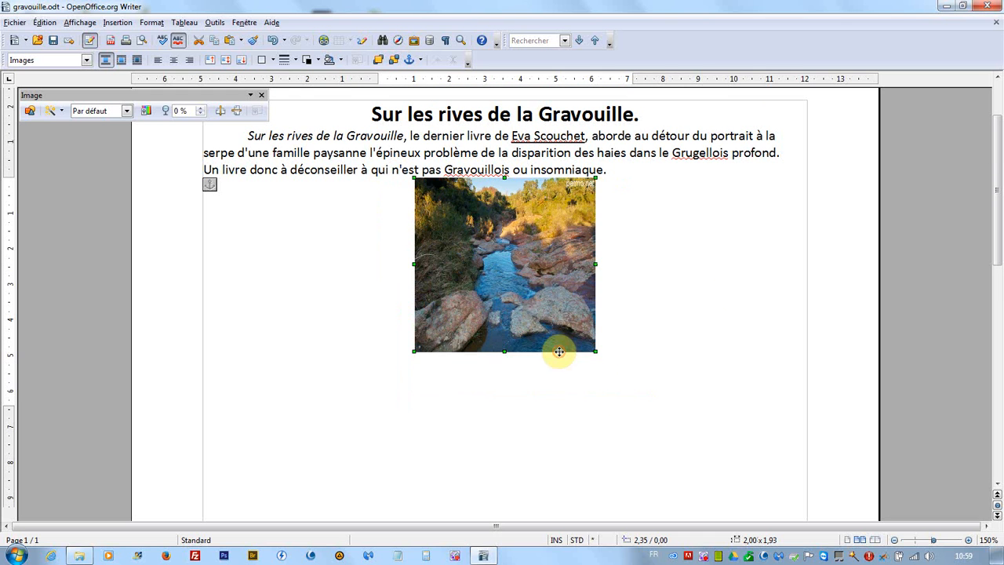
left_click(734, 323)
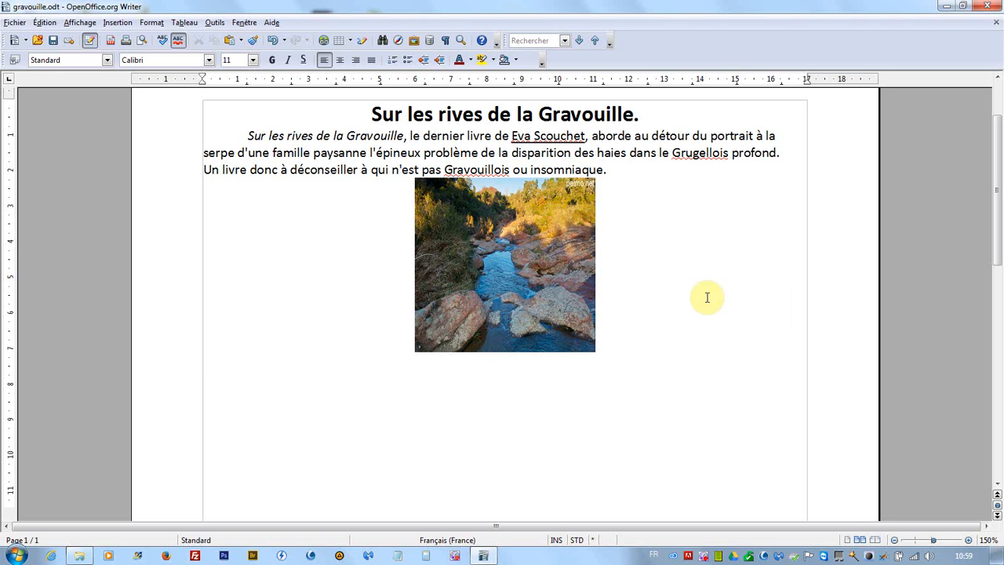
right_click(505, 265)
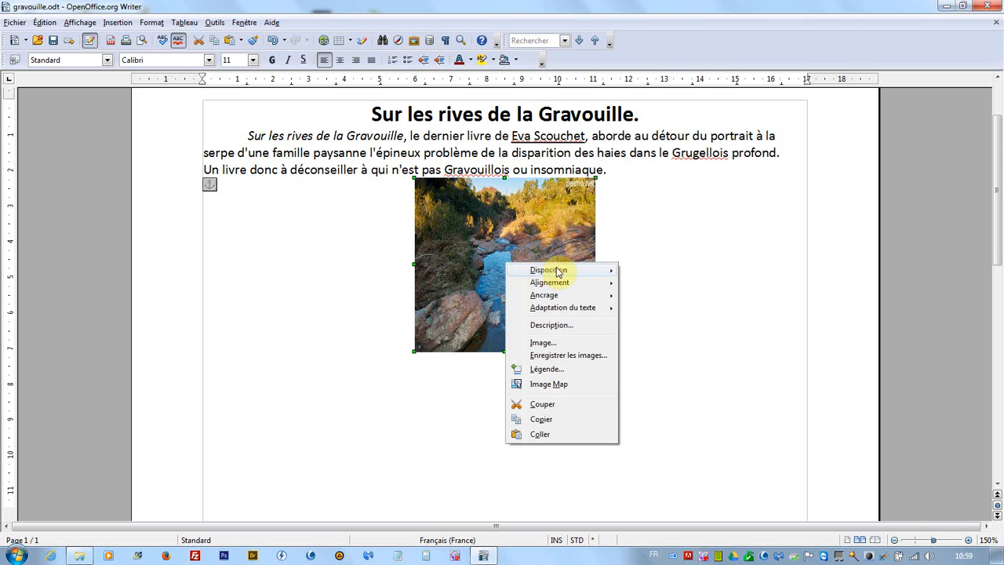
mouse_move(556, 271)
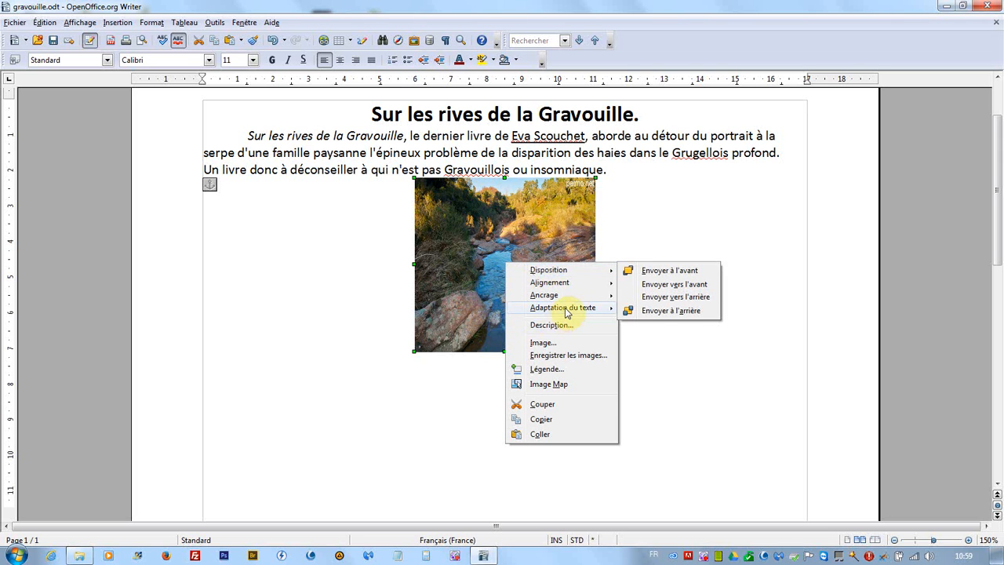
mouse_move(571, 311)
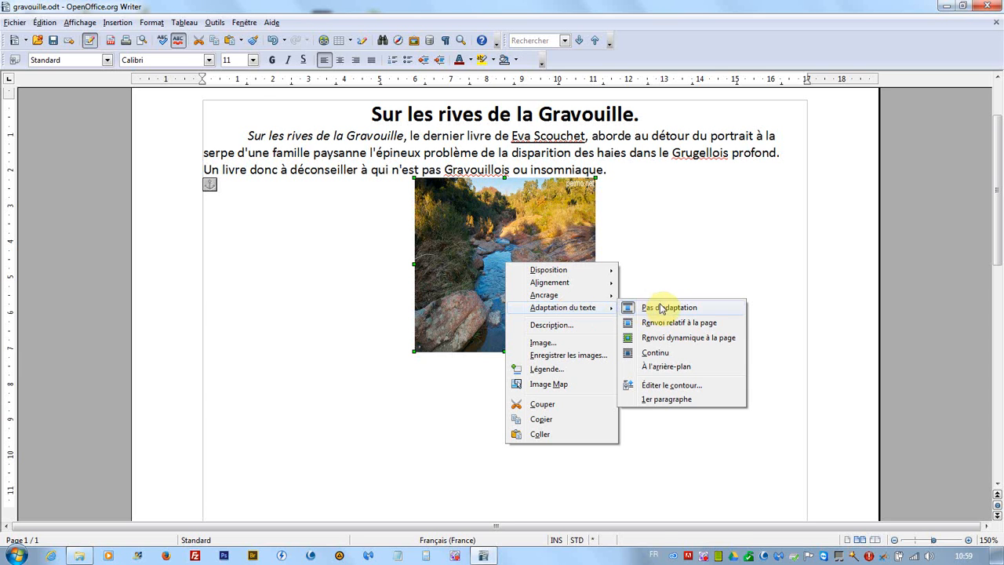
left_click(700, 236)
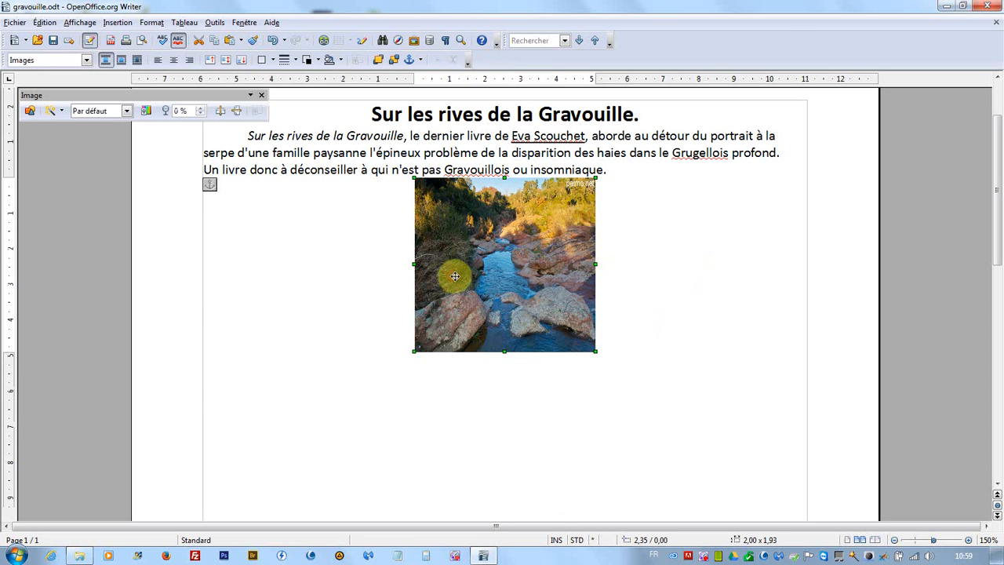
Try to move the stream image up into the text, and set its text wrap to Renvoi relatif à la page.
left_click_drag(476, 276, 511, 195)
right_click(517, 259)
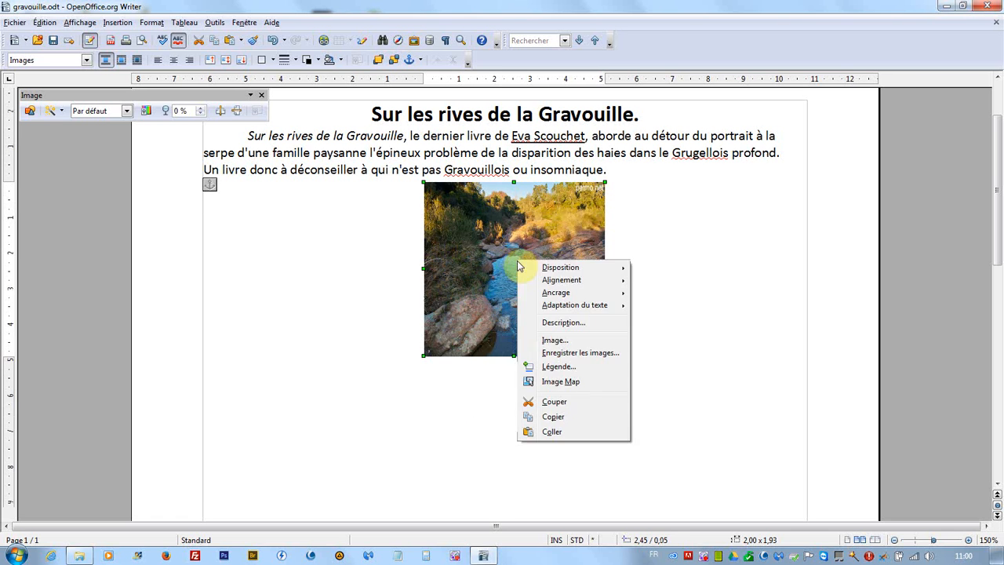
mouse_move(596, 309)
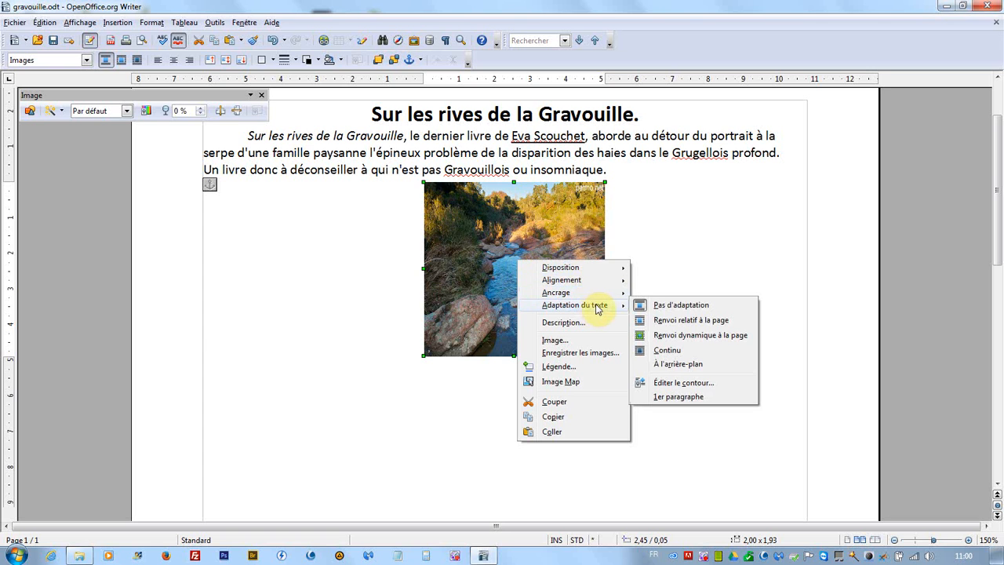
left_click(695, 321)
Move the stream image up into the paragraph below the title, near the left margin at about 0.37 / 0.29.
left_click_drag(520, 314, 522, 256)
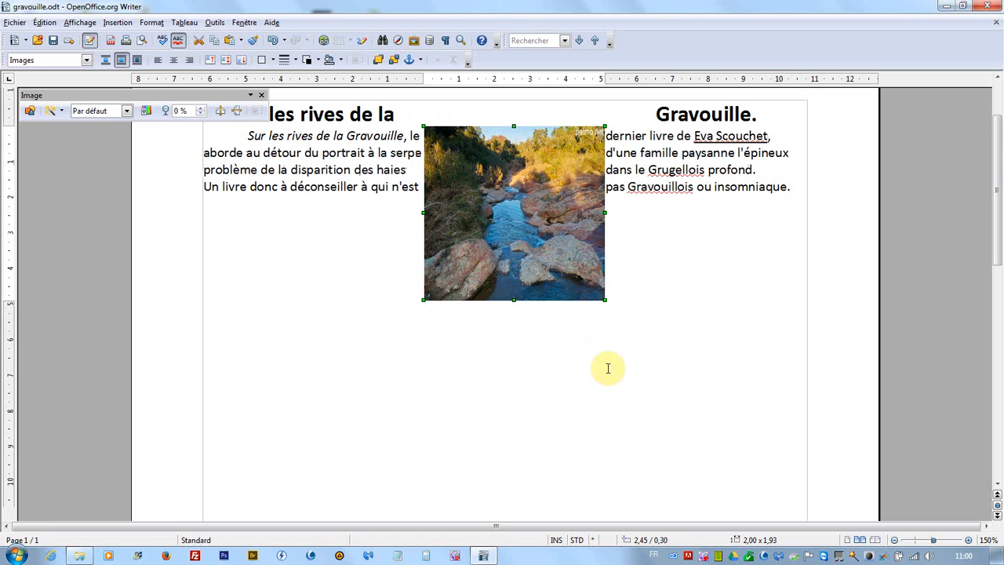
scroll(608, 368, "up", 3)
left_click_drag(518, 314, 518, 319)
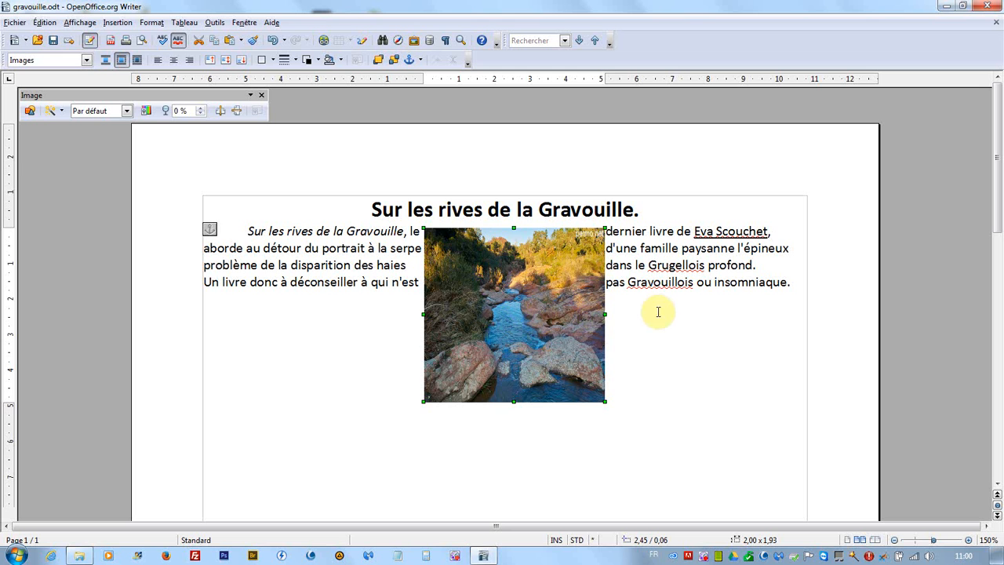
left_click_drag(508, 289, 332, 332)
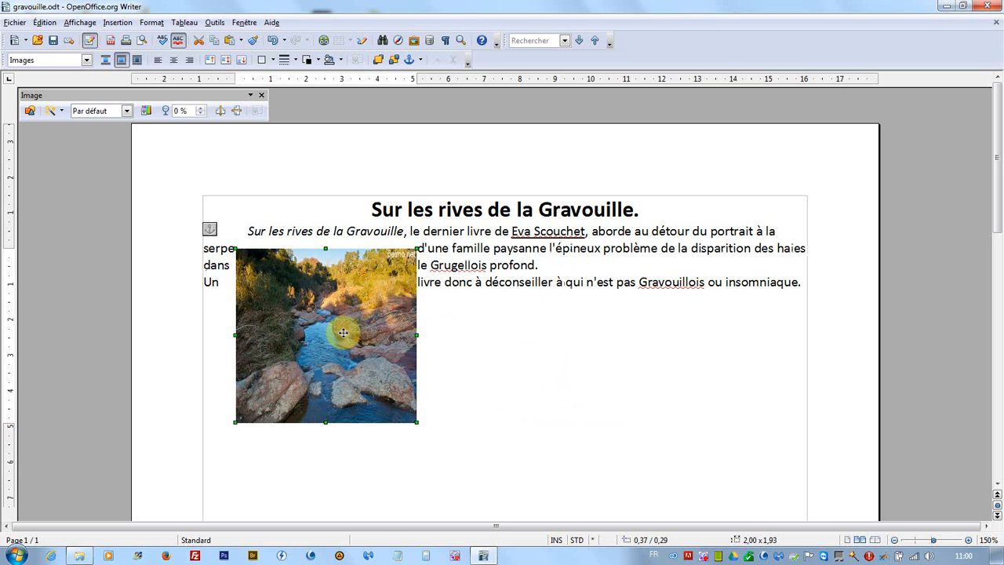